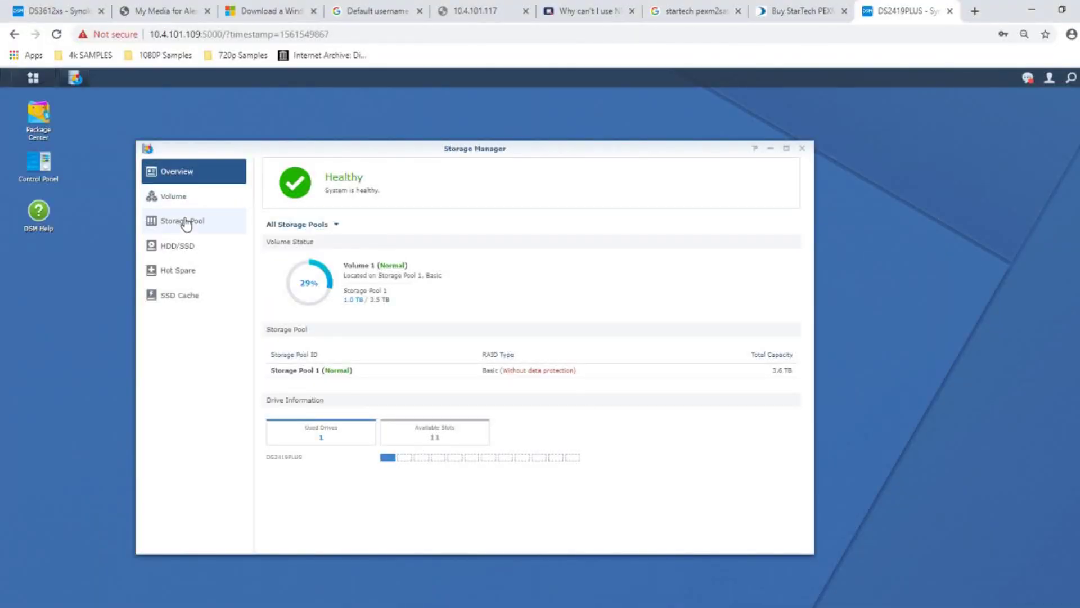
pyautogui.click(160, 297)
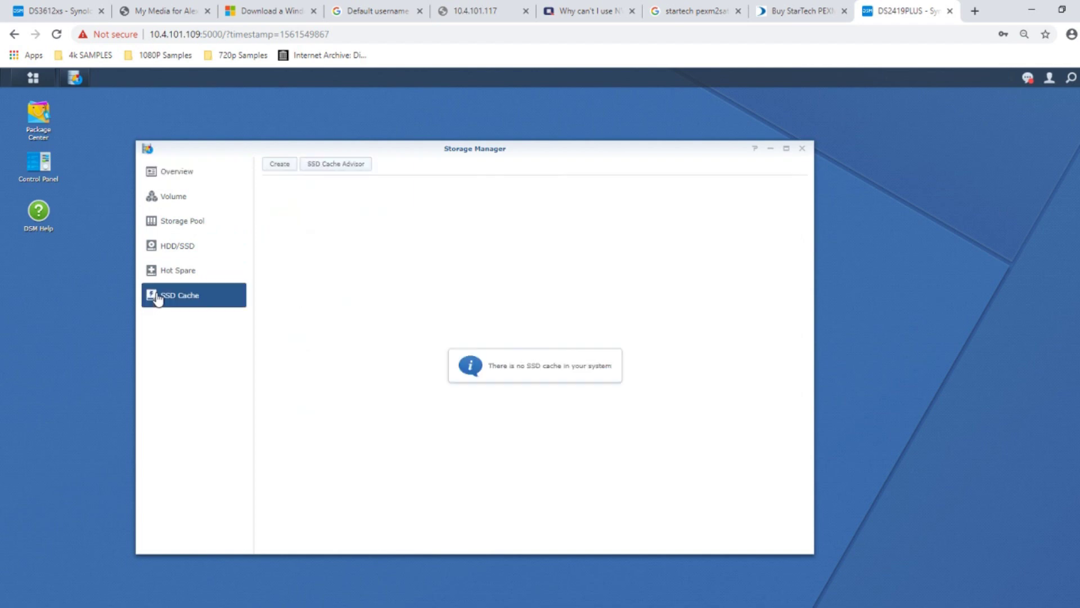
pyautogui.click(281, 163)
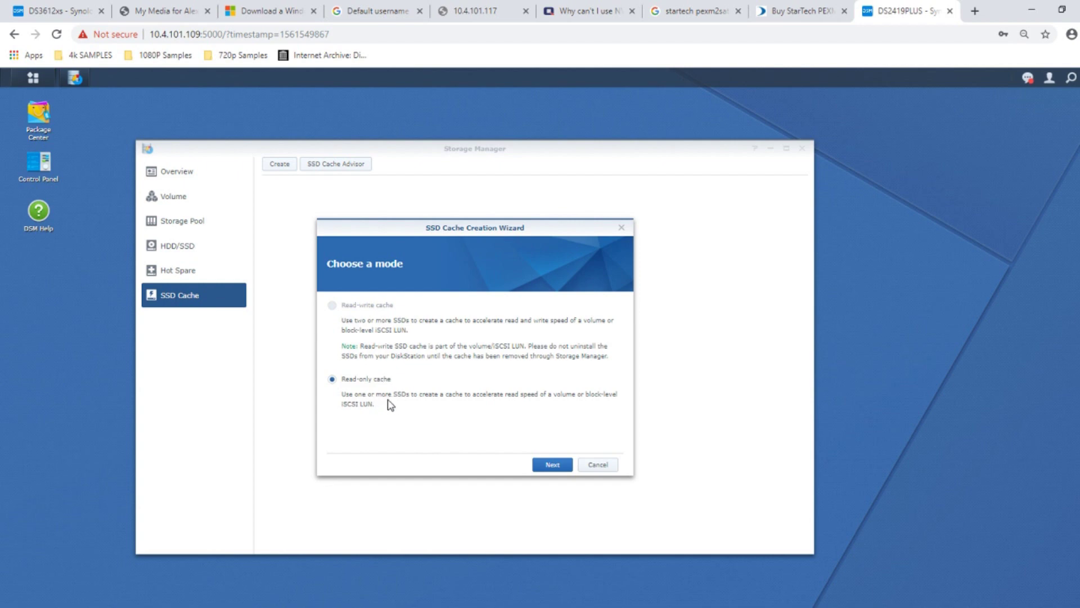
pyautogui.click(600, 464)
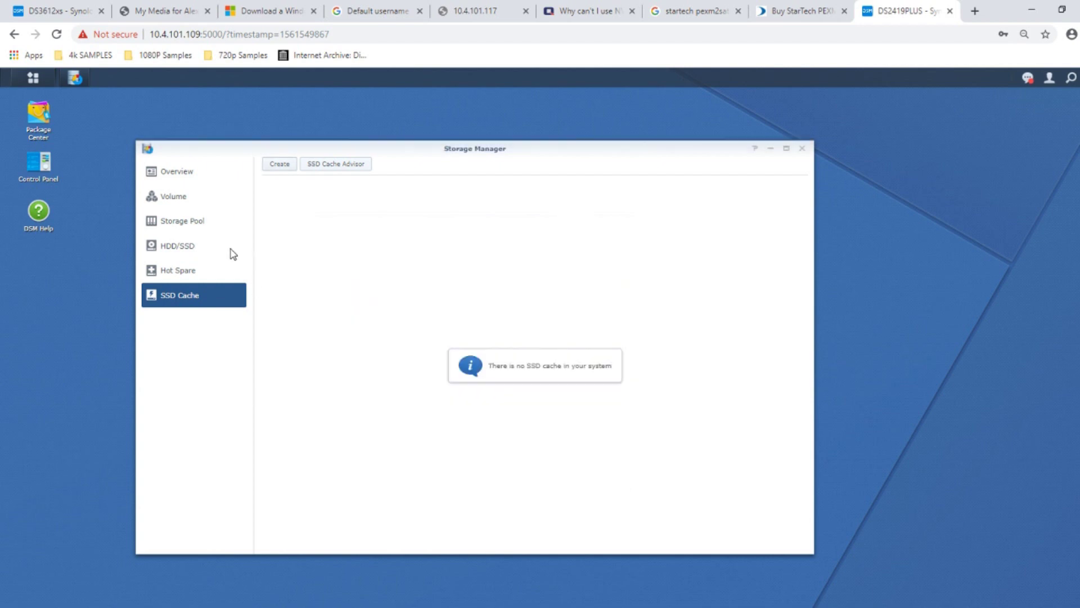
pyautogui.click(179, 251)
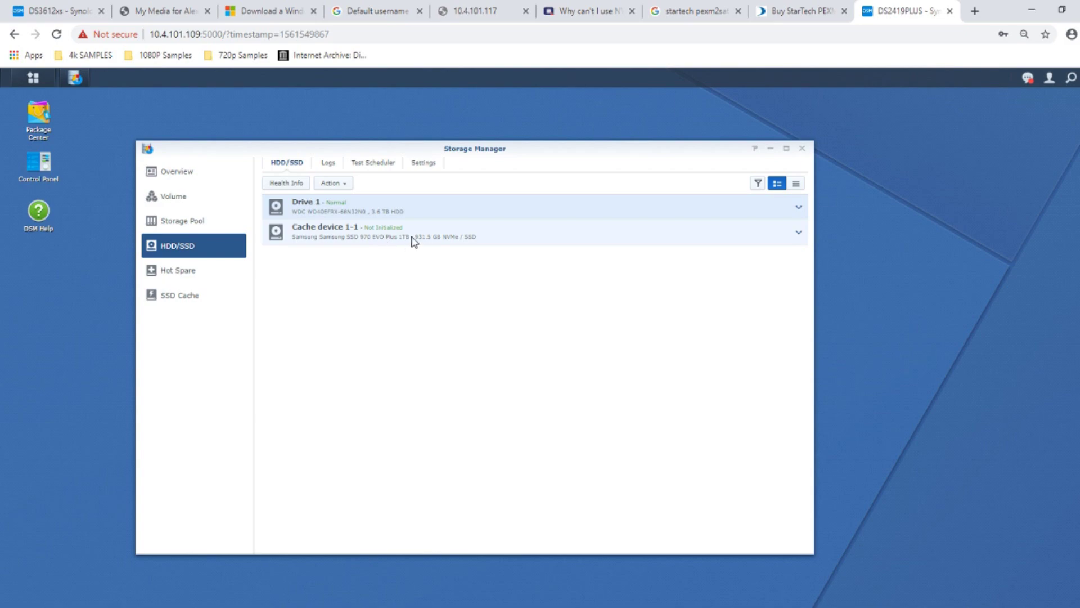
pyautogui.click(394, 238)
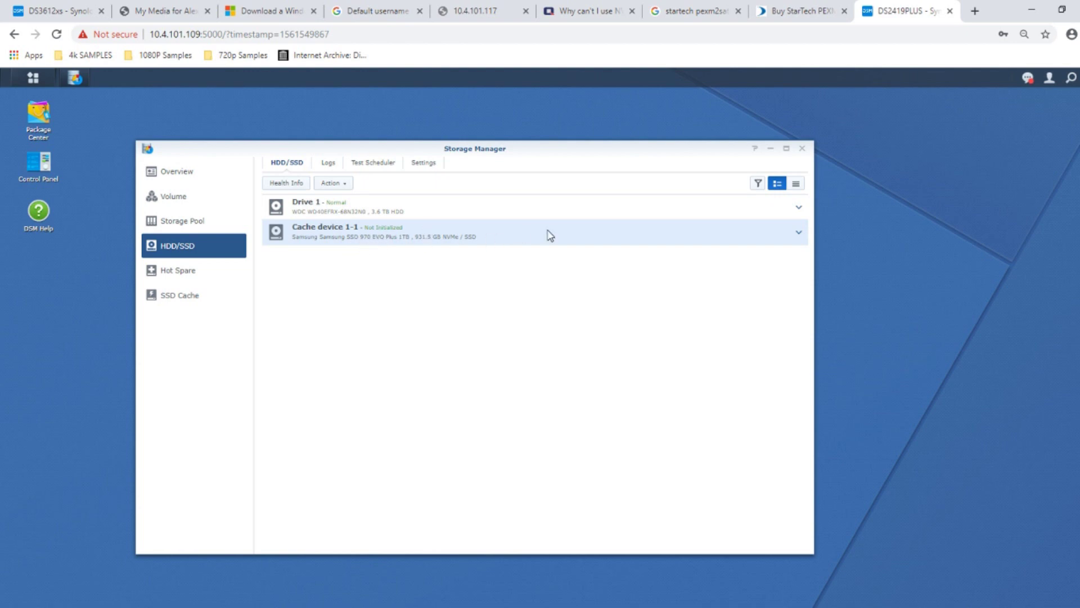
pyautogui.click(177, 299)
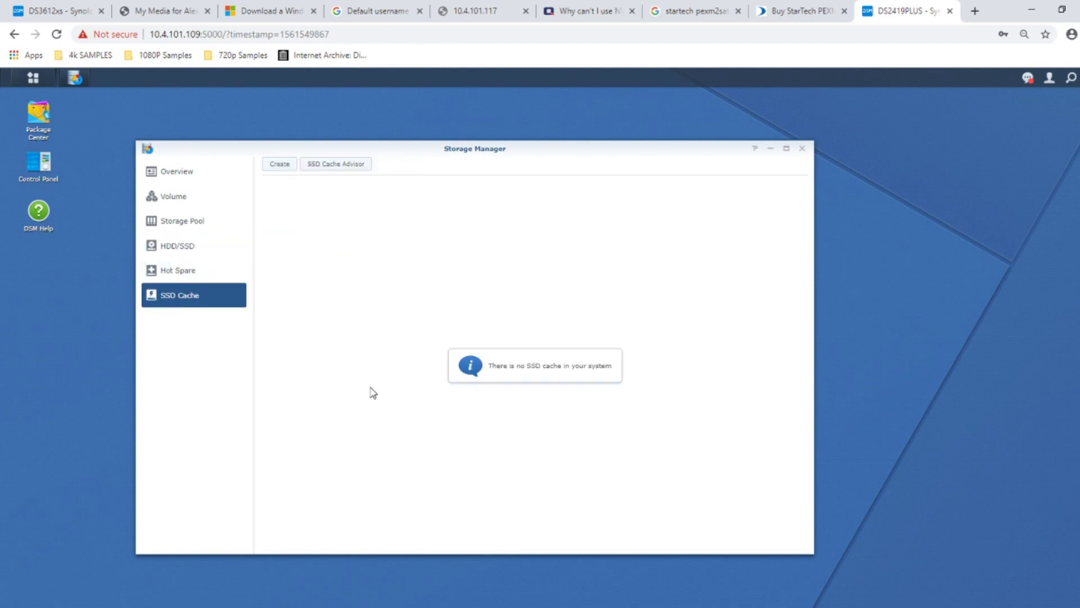
# - Build a read-only SSD cache for Volume 1 from NVMe Cache device 1-1, allocating 931 GB
pyautogui.click(279, 164)
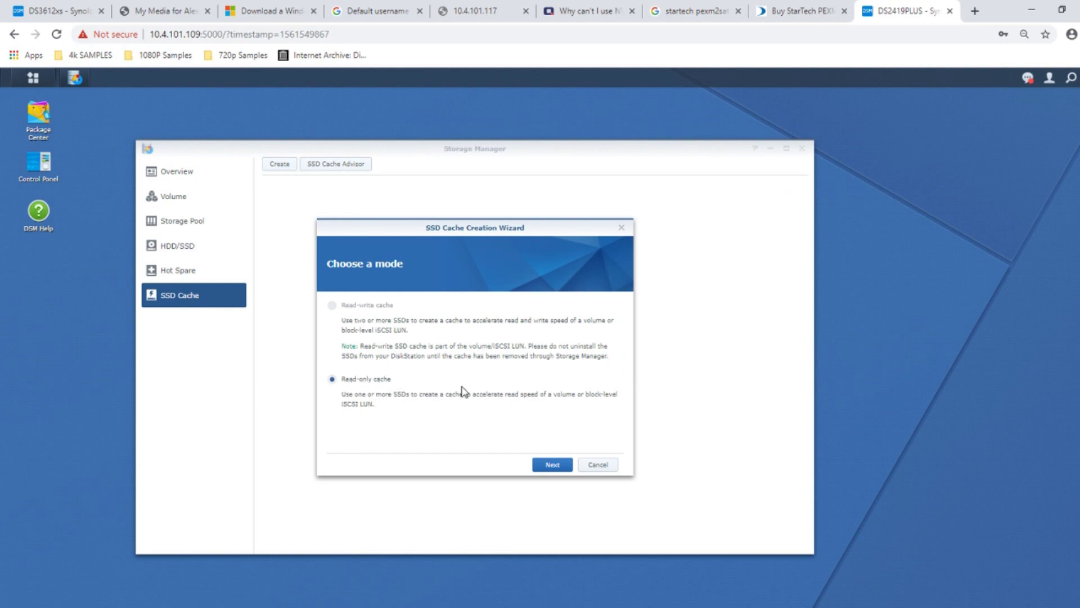
pyautogui.click(552, 464)
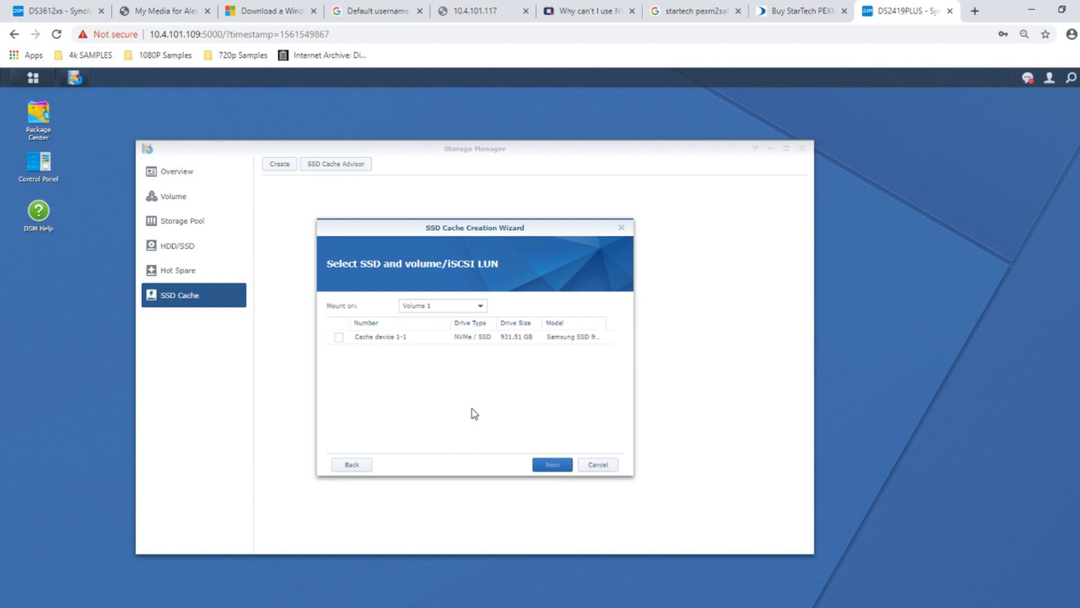
pyautogui.click(338, 337)
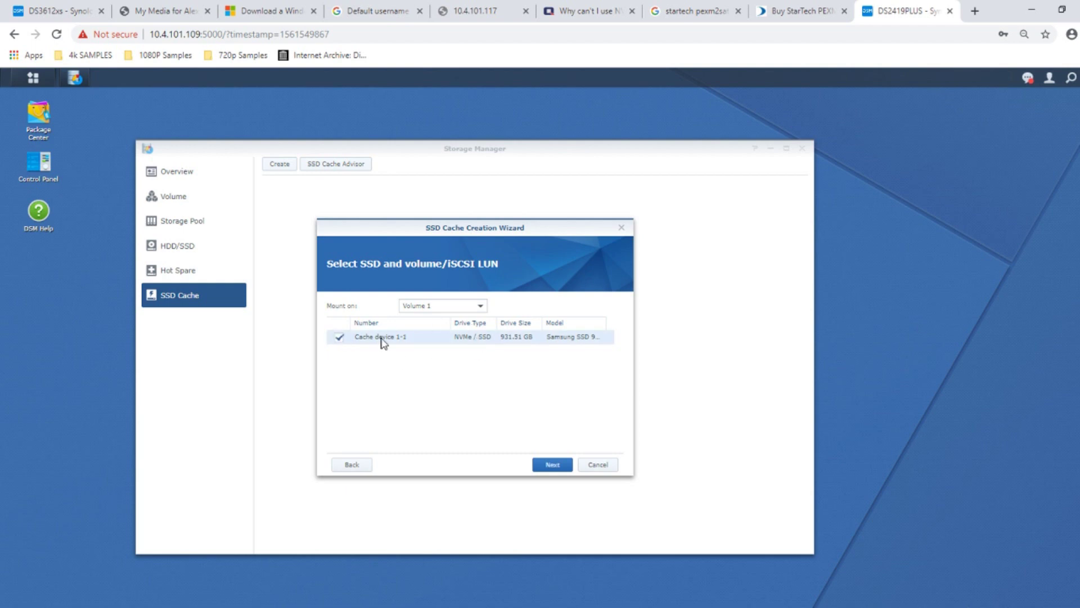
pyautogui.click(551, 472)
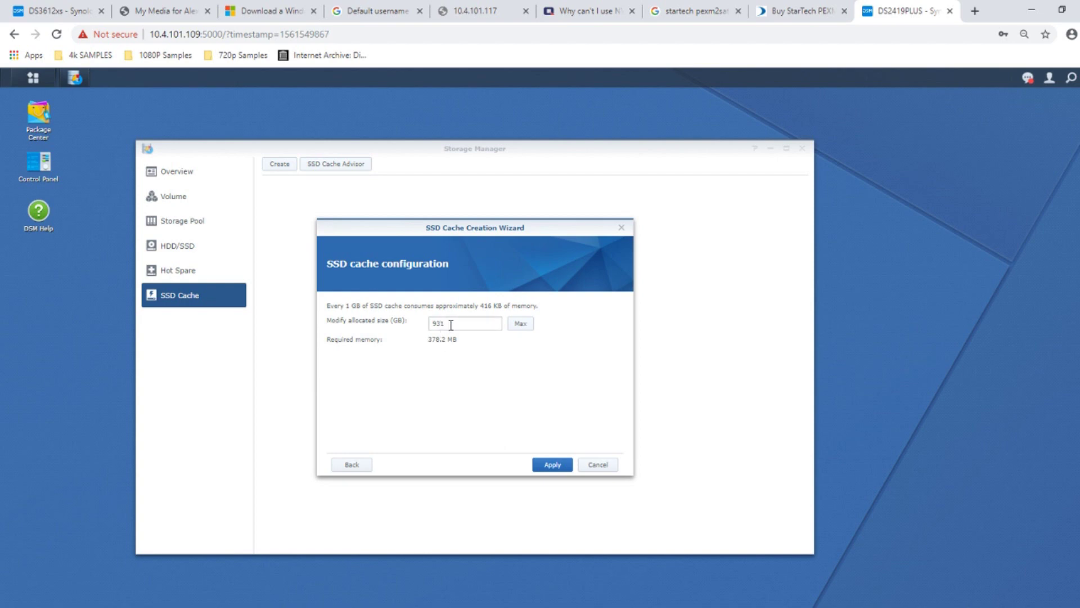
pyautogui.click(569, 467)
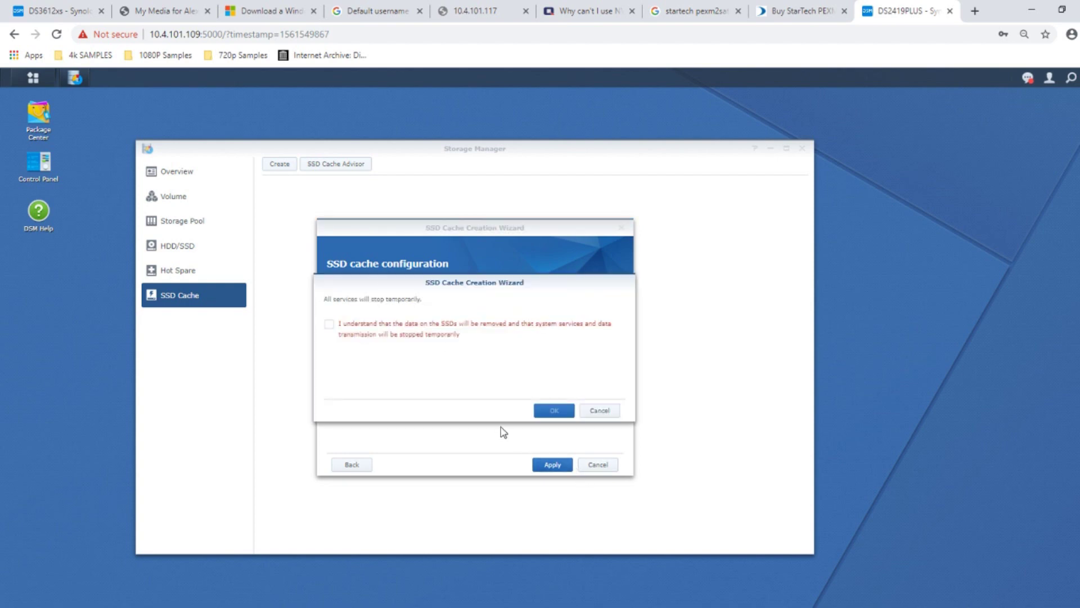
pyautogui.click(331, 325)
pyautogui.click(553, 410)
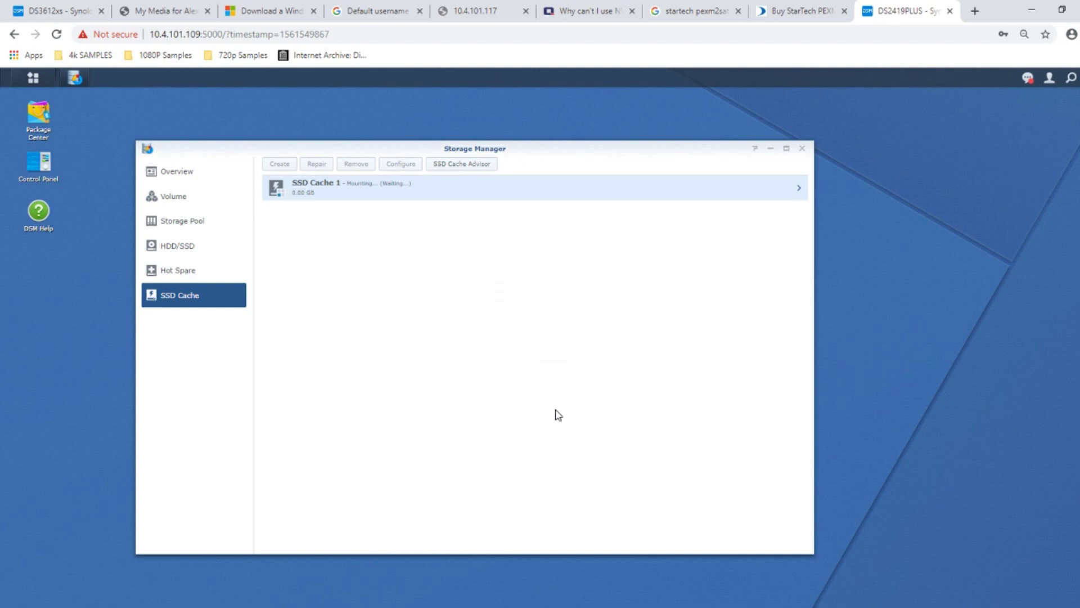
# - Move Storage Manager aside and view SSD Cache 1's details: healthy and read-only on Volume 1
pyautogui.moveTo(433, 150); pyautogui.dragTo(610, 156)
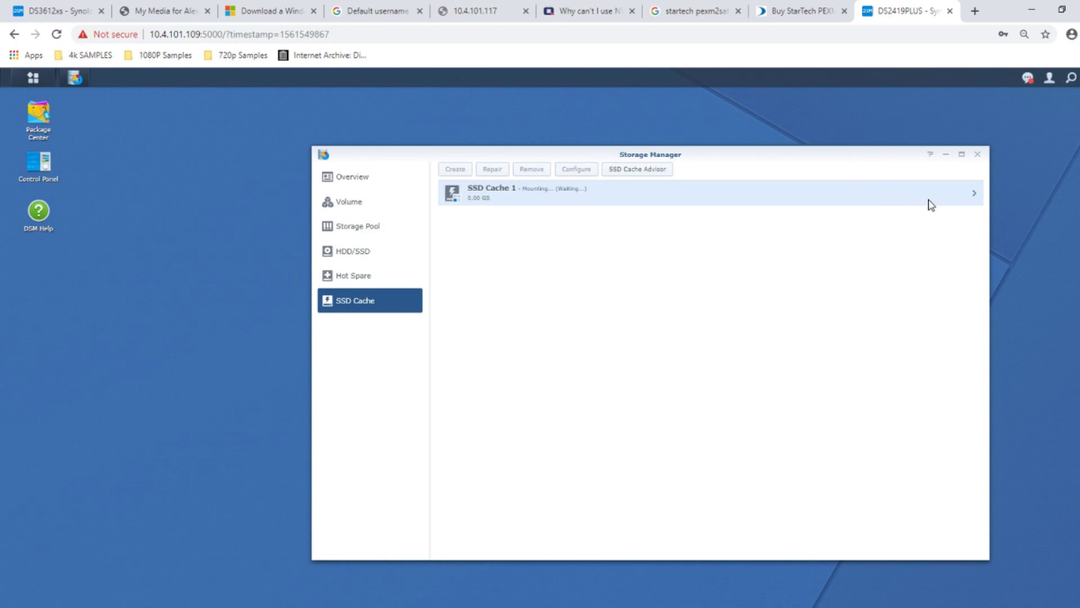
pyautogui.click(972, 197)
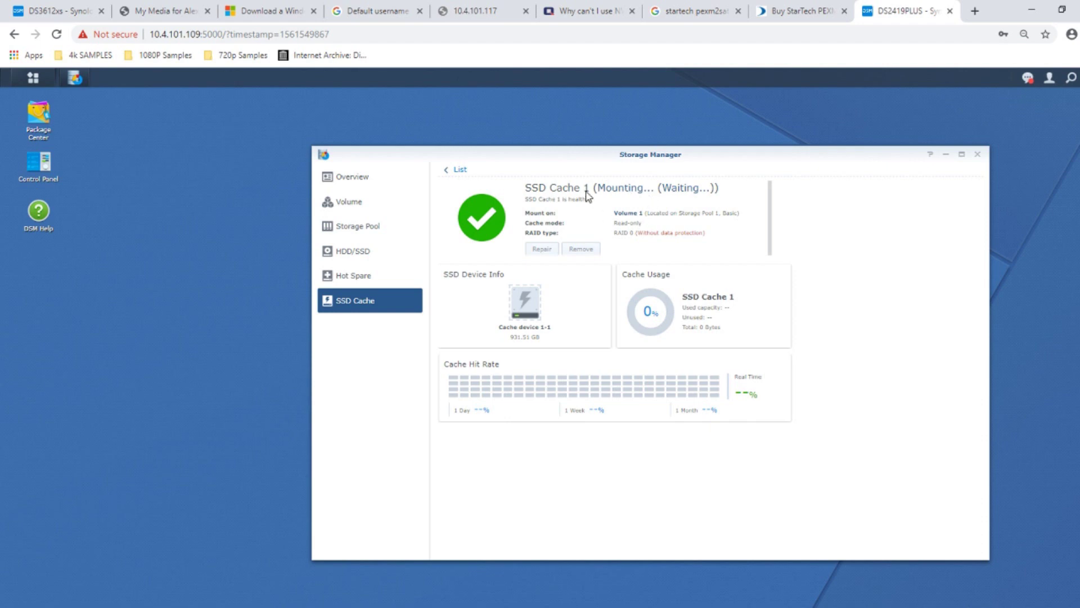
pyautogui.moveTo(585, 159); pyautogui.dragTo(555, 149)
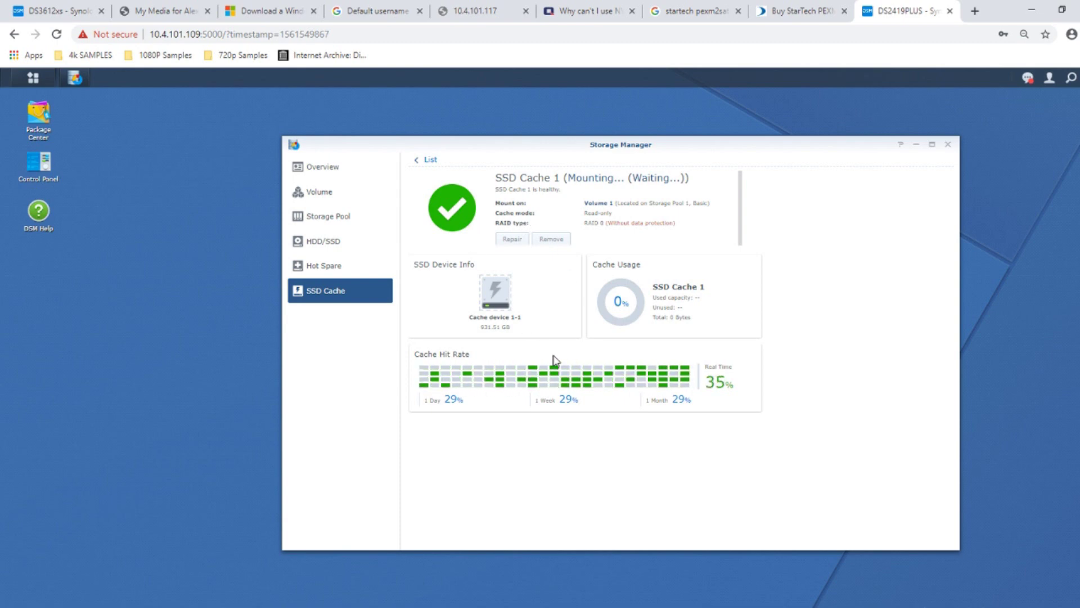
# - Launch File Station beside Storage Manager and open the DS2419SHARE shared folder
pyautogui.click(33, 77)
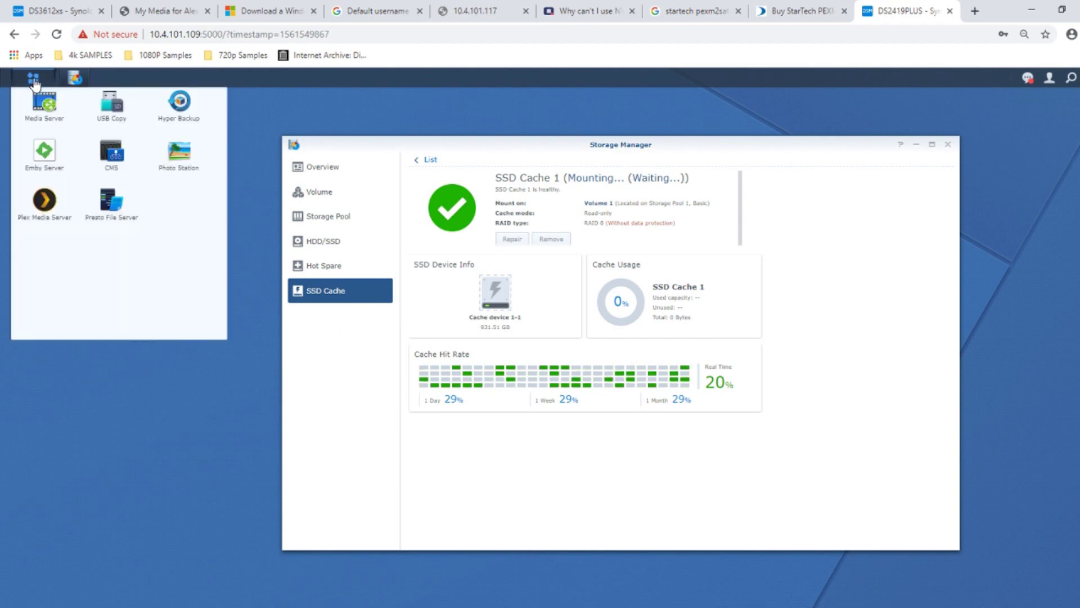
pyautogui.click(121, 137)
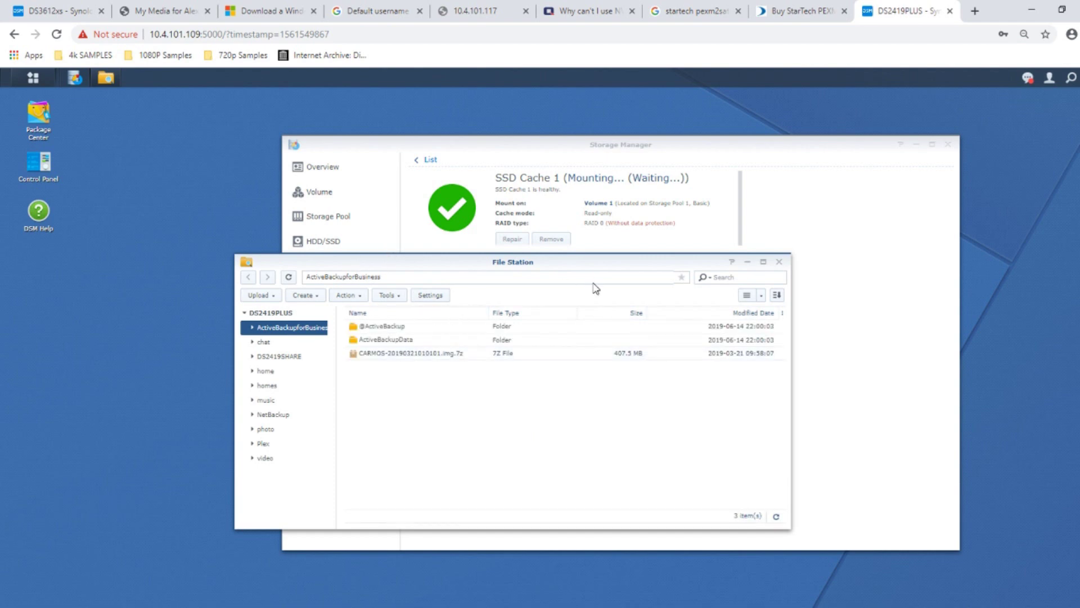
pyautogui.moveTo(375, 261); pyautogui.dragTo(610, 279)
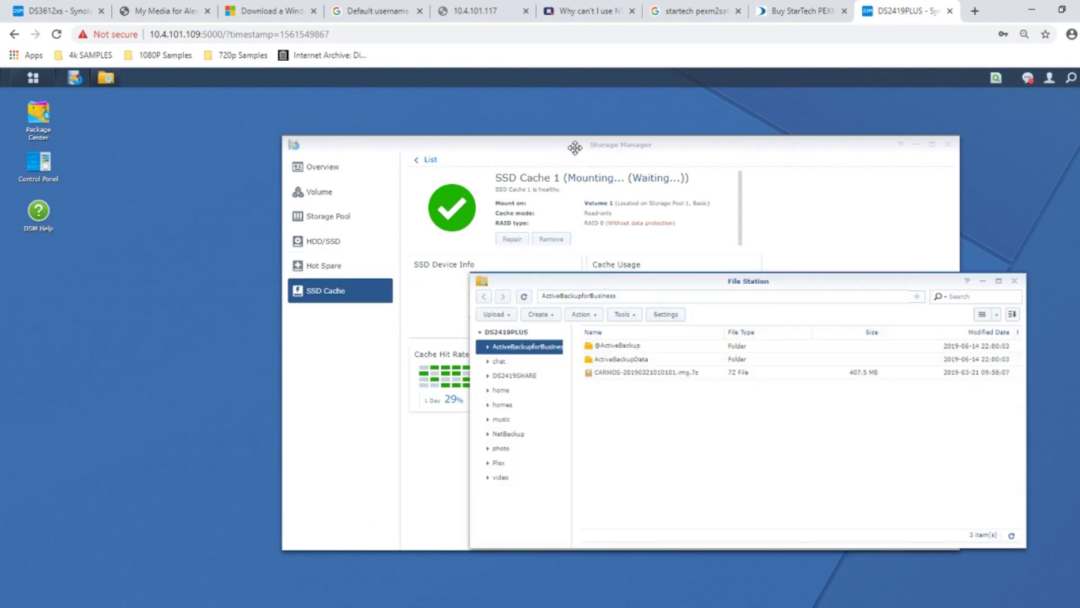
pyautogui.moveTo(575, 147); pyautogui.dragTo(283, 112)
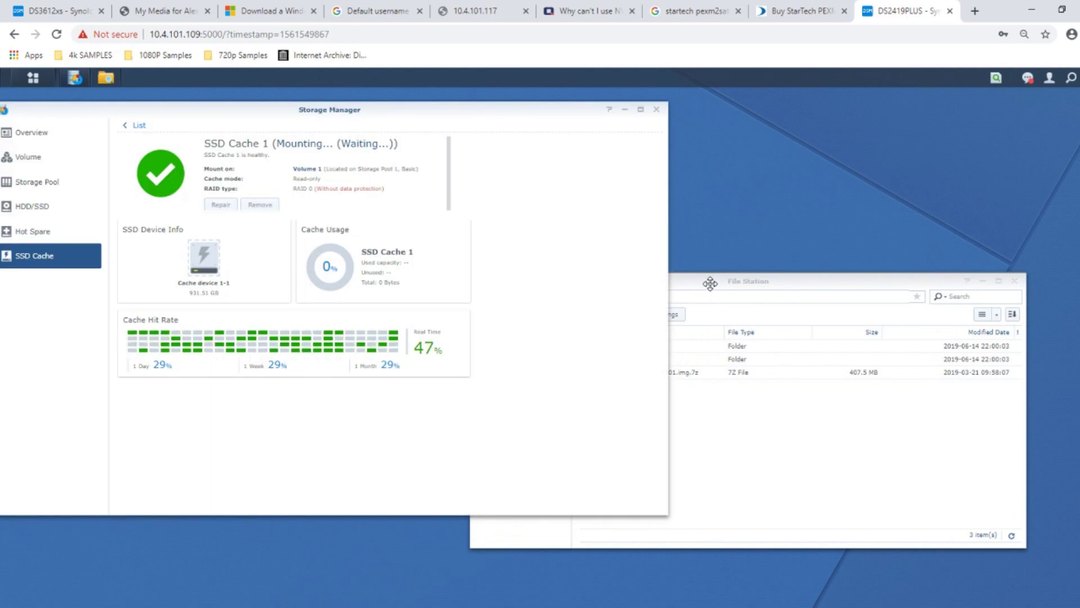
pyautogui.moveTo(710, 283); pyautogui.dragTo(805, 286)
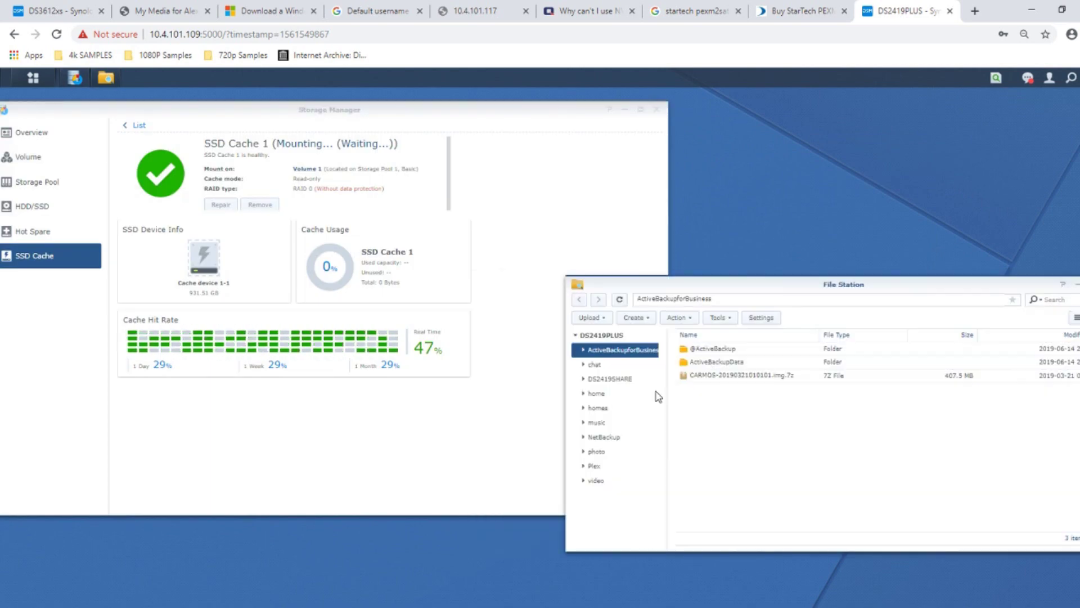
pyautogui.click(603, 382)
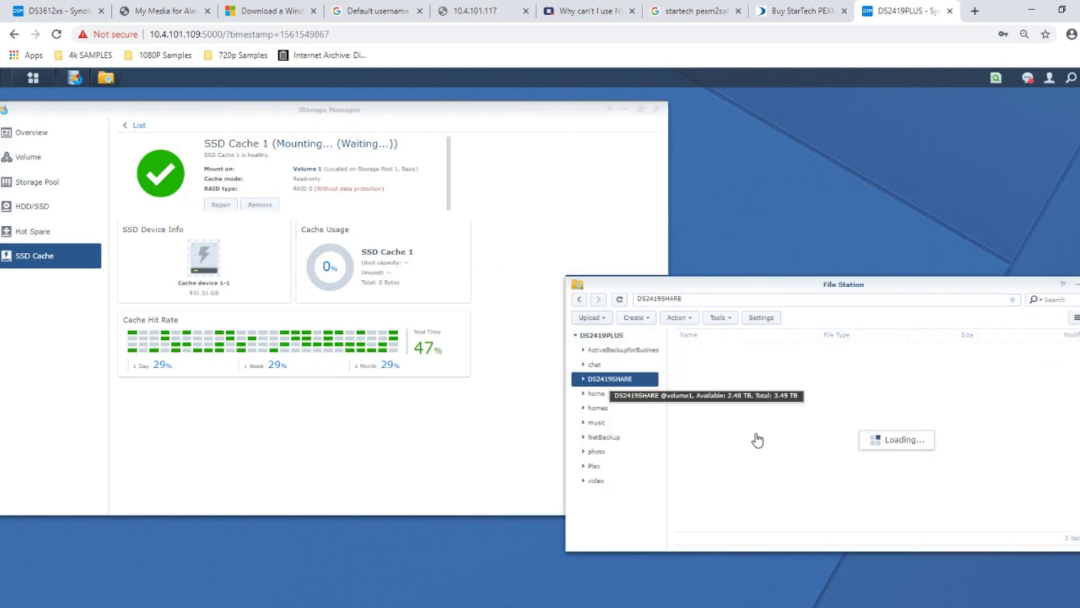
pyautogui.scroll(-3, 739, 433)
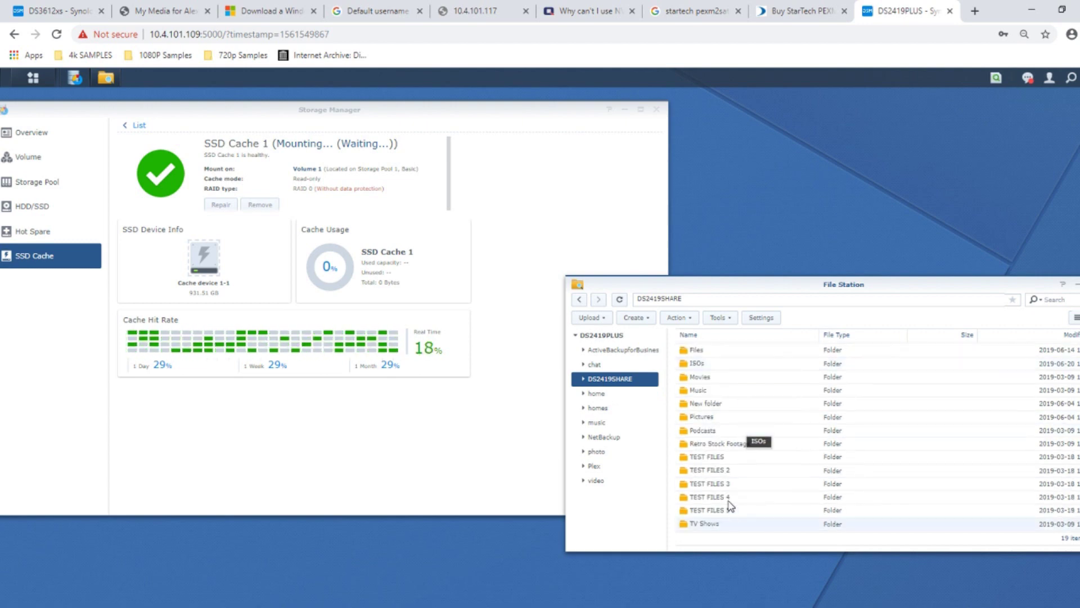
# - Select the TEST FILES 2 through TEST FILES 5 folders and copy them
pyautogui.moveTo(745, 512)
pyautogui.mouseDown()
pyautogui.moveTo(726, 477)
pyautogui.moveTo(725, 514)
pyautogui.moveTo(759, 521)
pyautogui.mouseUp()
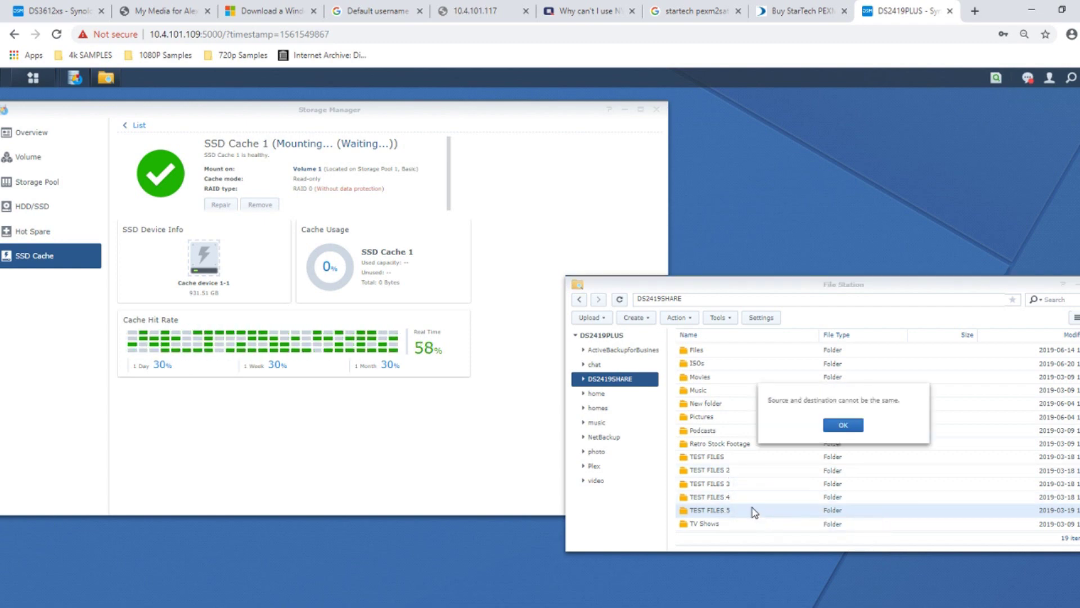
pyautogui.press('Return')
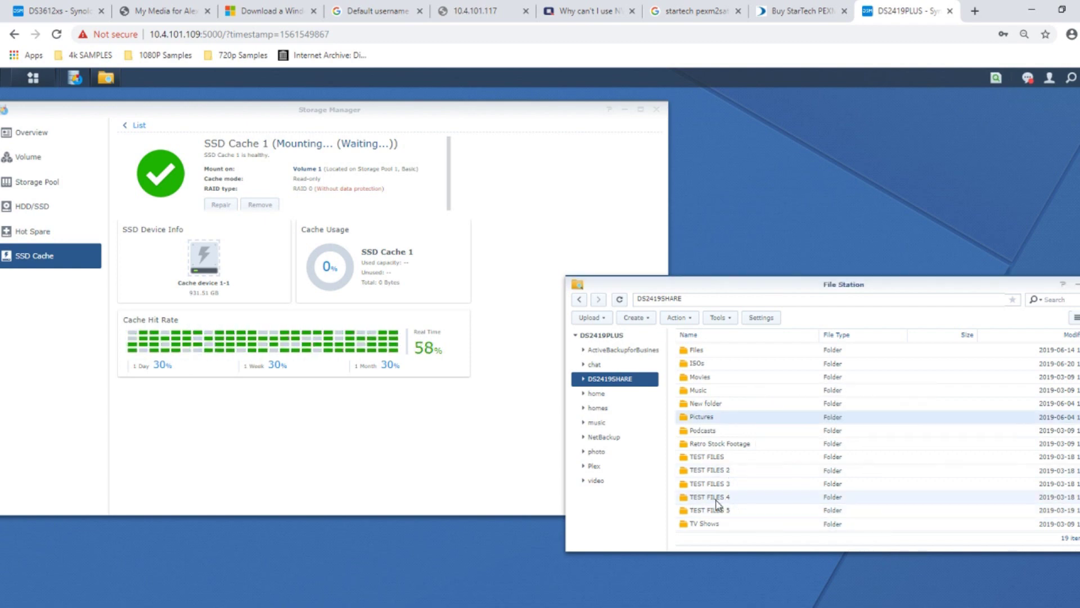
pyautogui.click(747, 508)
pyautogui.keyDown('shift'); pyautogui.click(757, 495); pyautogui.keyUp('shift')
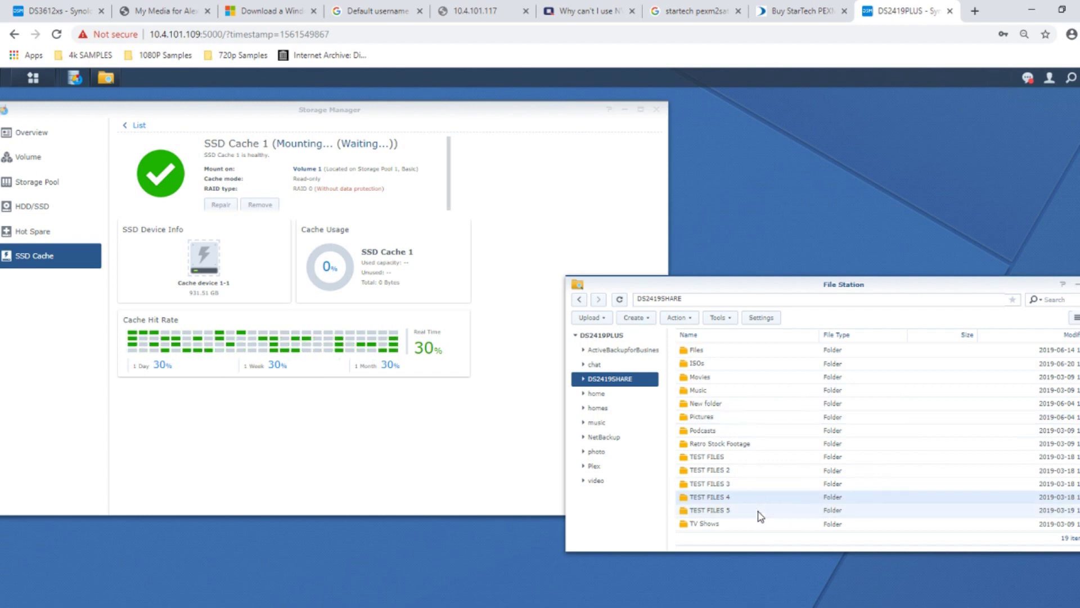
pyautogui.keyDown('shift'); pyautogui.click(761, 487); pyautogui.keyUp('shift')
pyautogui.keyDown('shift'); pyautogui.click(762, 473); pyautogui.keyUp('shift')
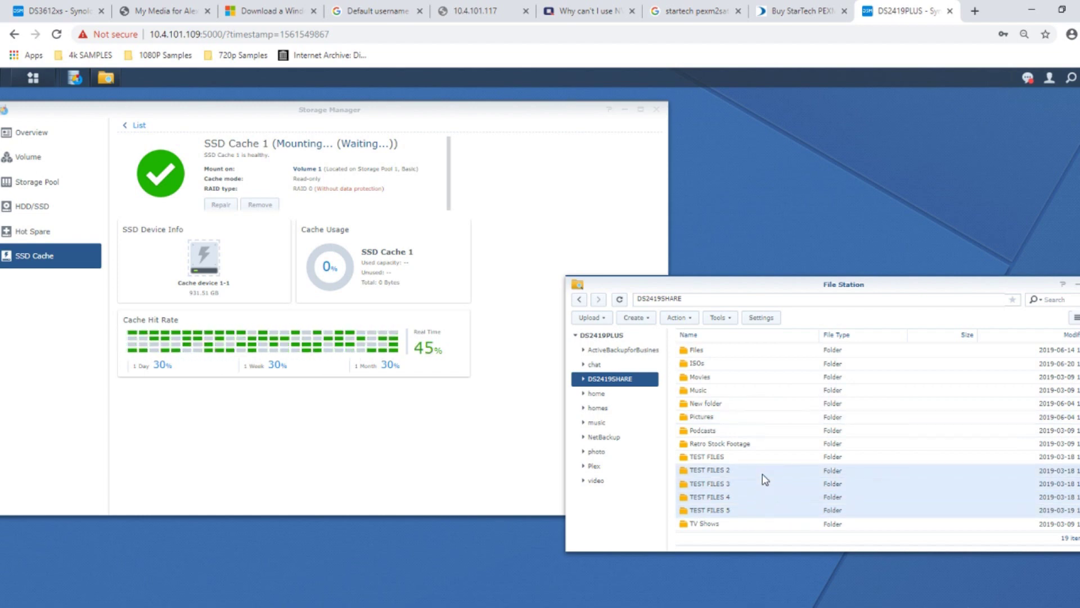
pyautogui.rightClick(765, 479)
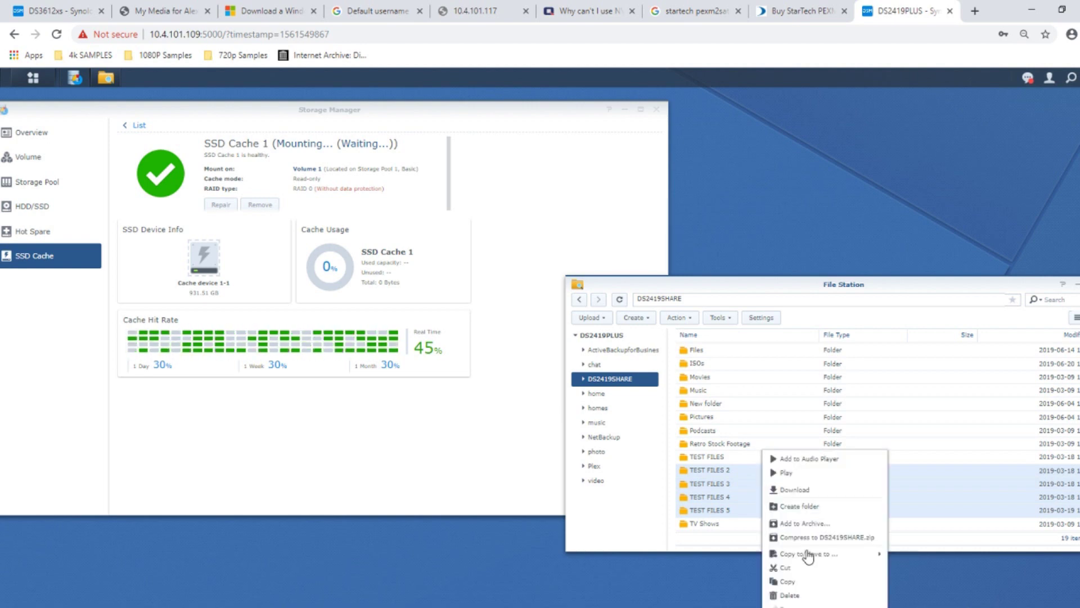
pyautogui.click(799, 583)
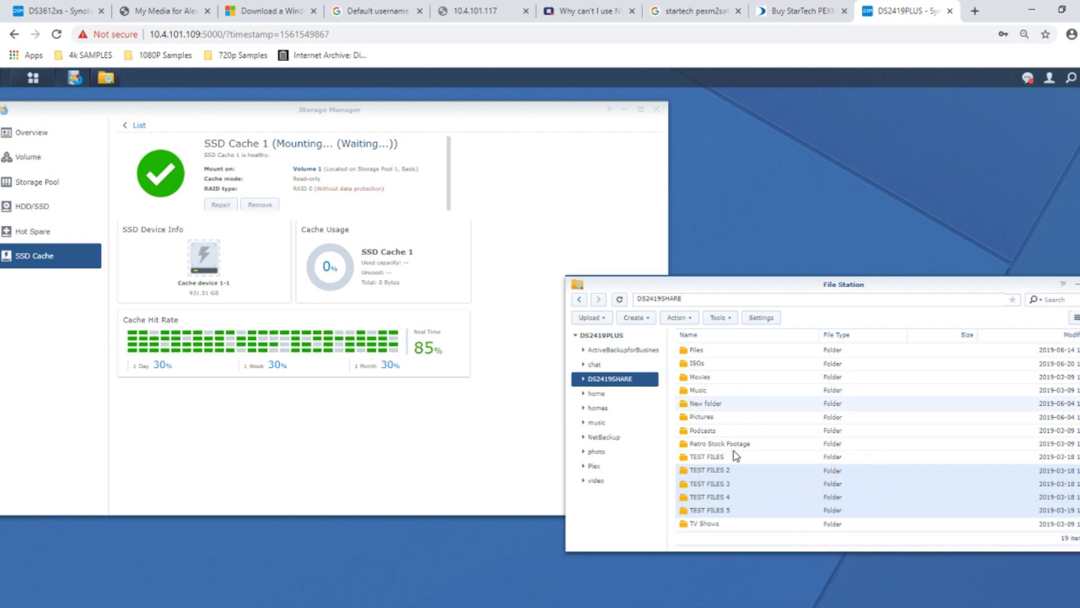
pyautogui.click(640, 324)
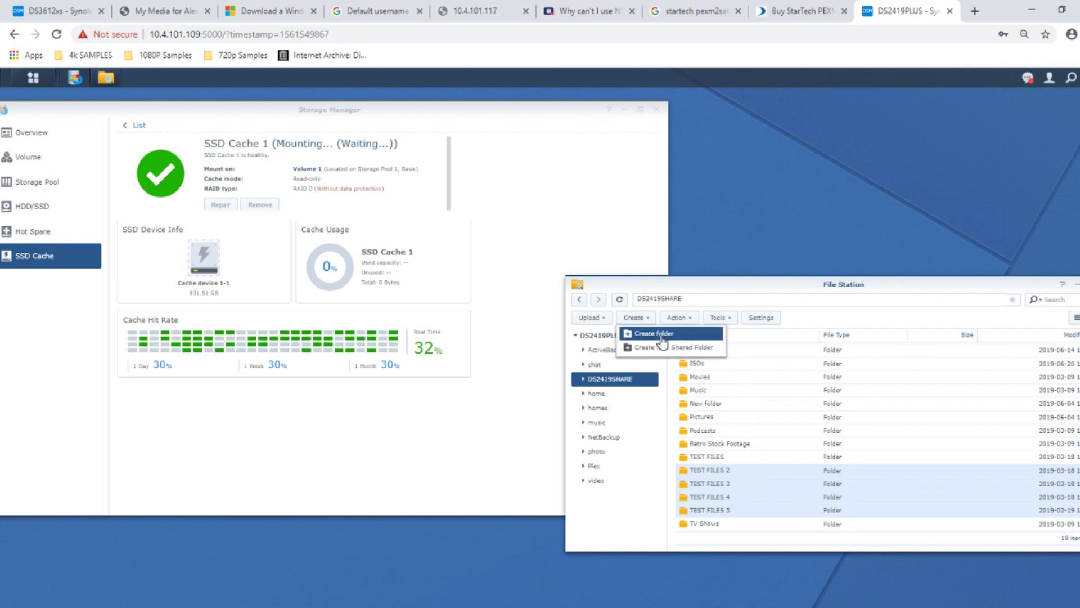
# - Create a 'cache test' folder and paste the copied TEST FILES folders into it with overwrite
pyautogui.click(662, 337)
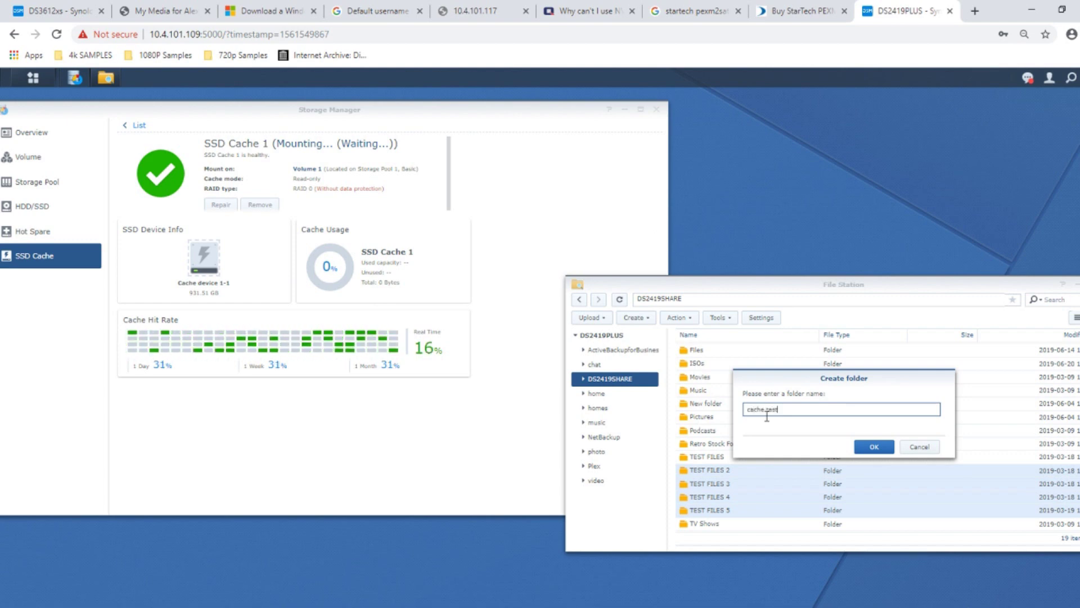
pyautogui.click(873, 449)
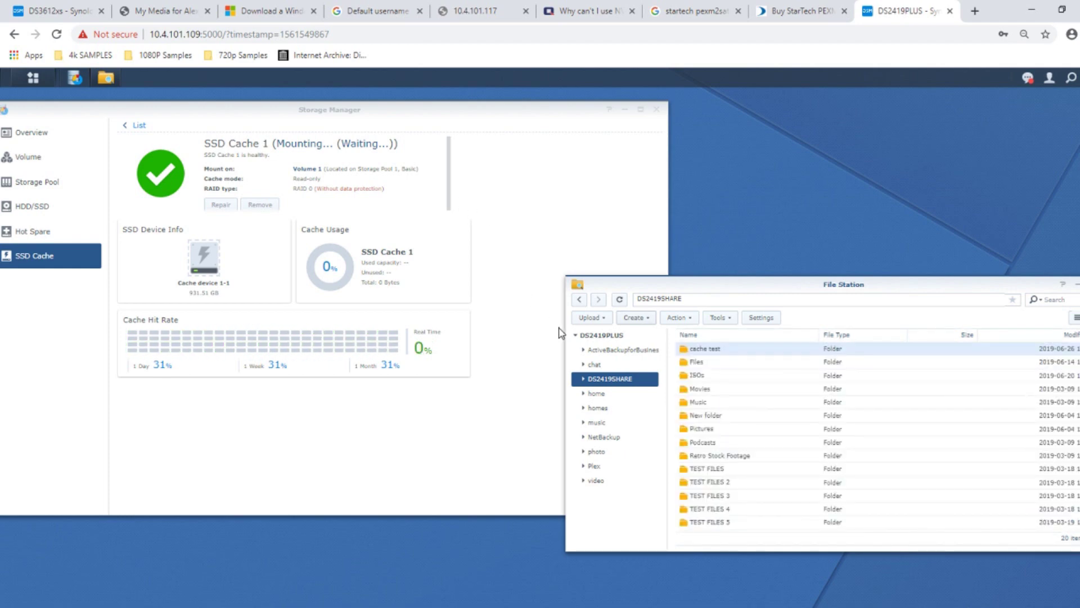
pyautogui.doubleClick(710, 353)
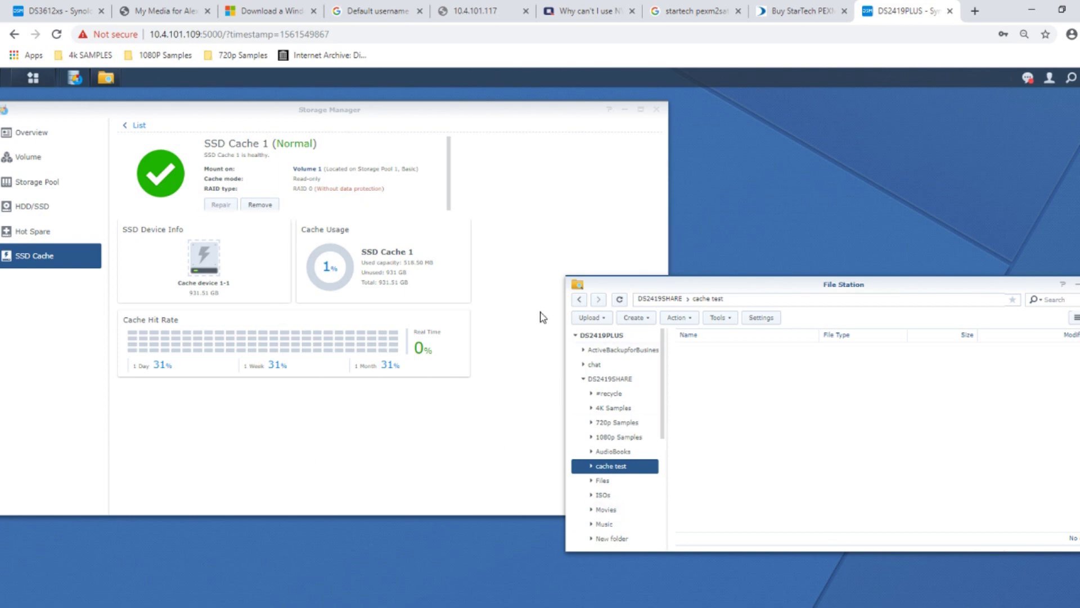
pyautogui.rightClick(722, 395)
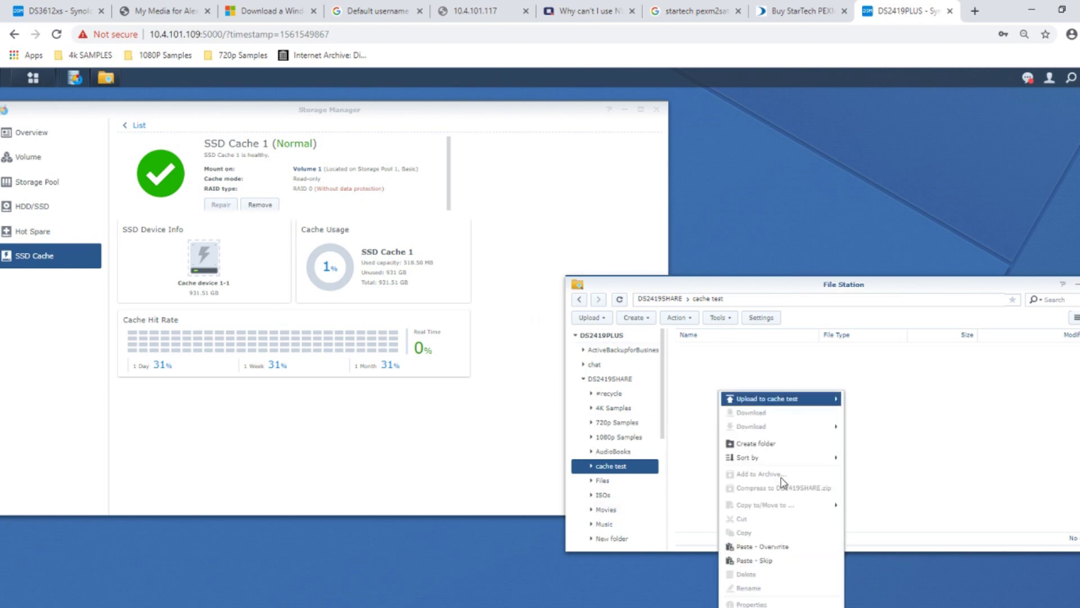
pyautogui.click(754, 546)
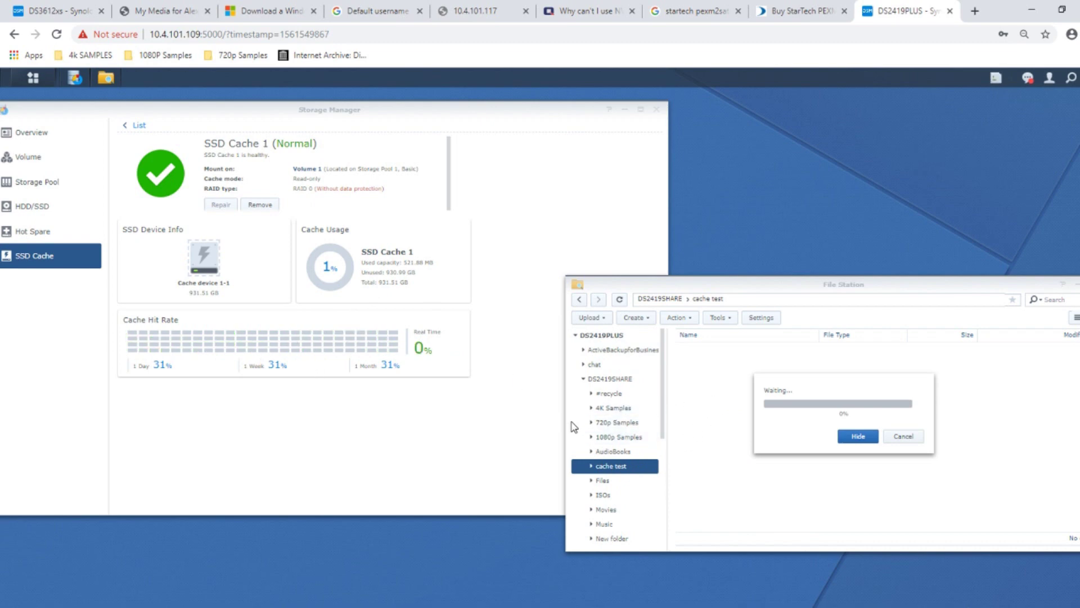
pyautogui.click(610, 381)
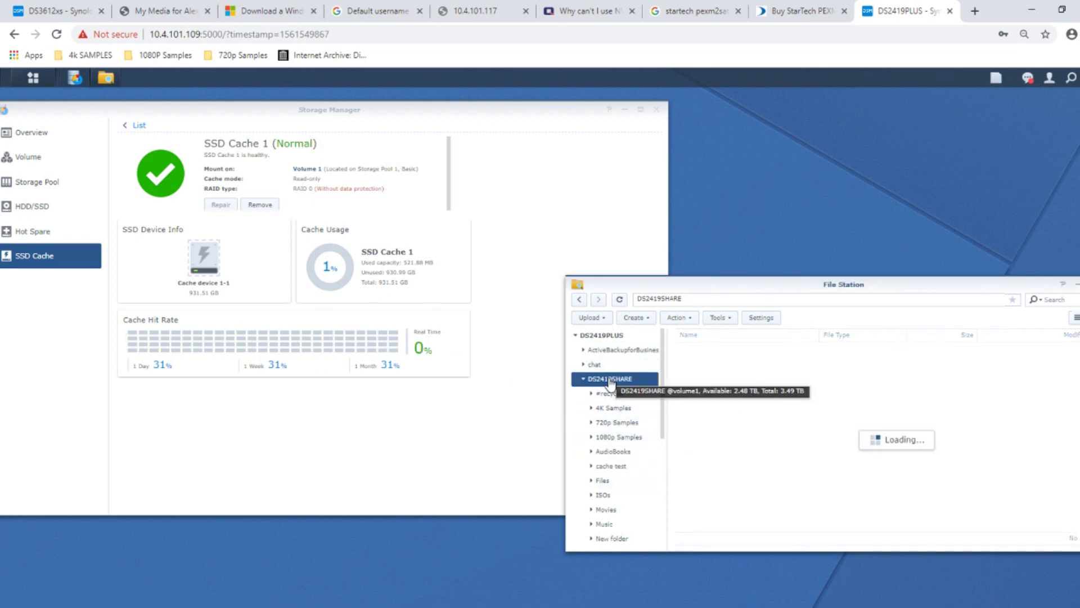
# - Create a 'cache test 2' folder and paste the copied TEST FILES folders into it
pyautogui.click(637, 319)
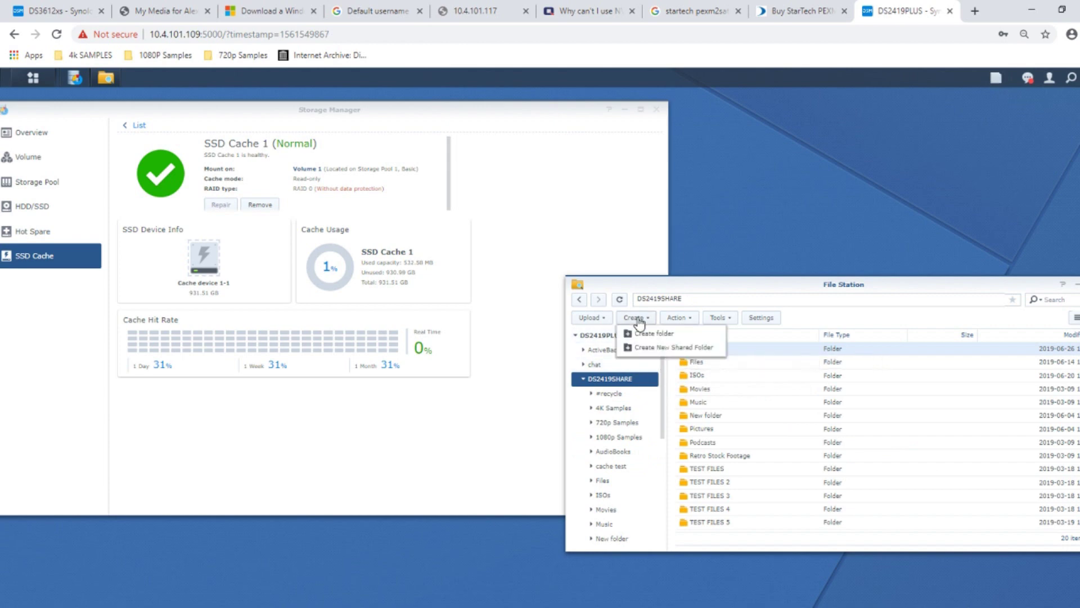
pyautogui.click(663, 336)
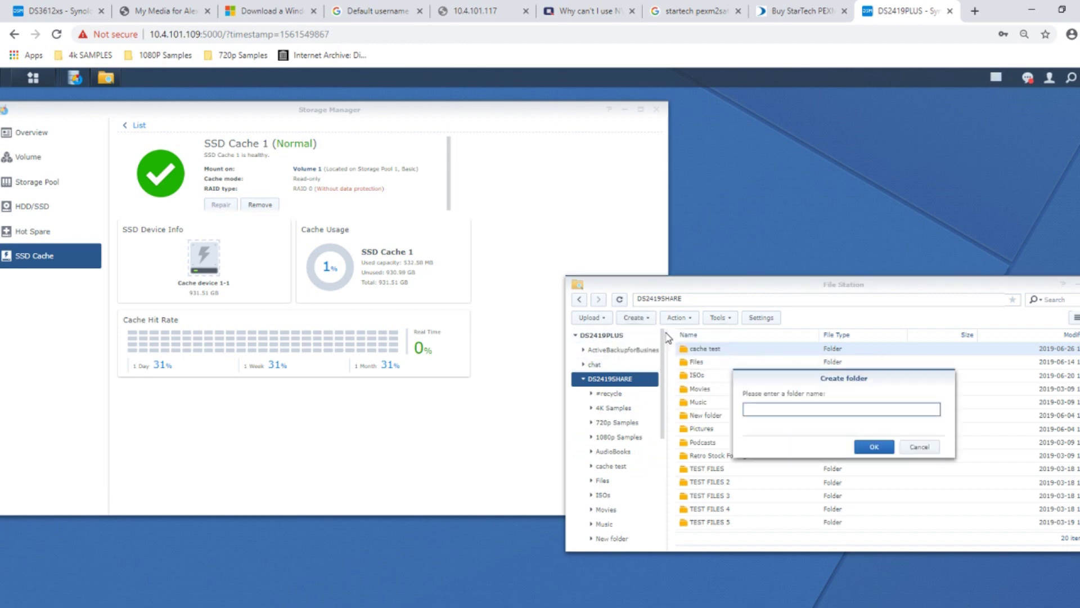
pyautogui.write('cache test 2')
pyautogui.click(873, 447)
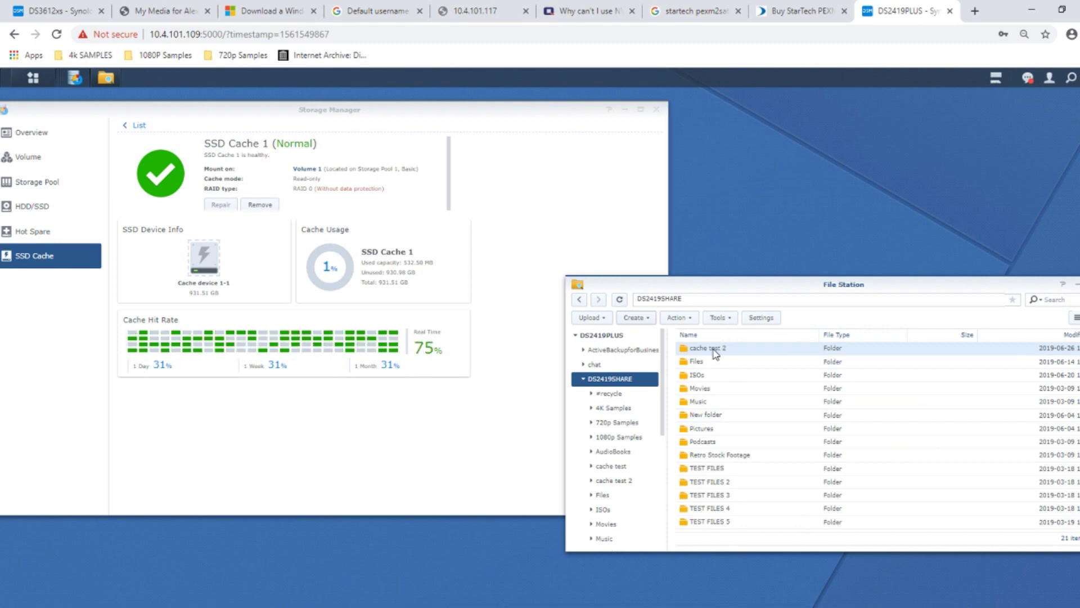
pyautogui.doubleClick(711, 349)
pyautogui.rightClick(732, 417)
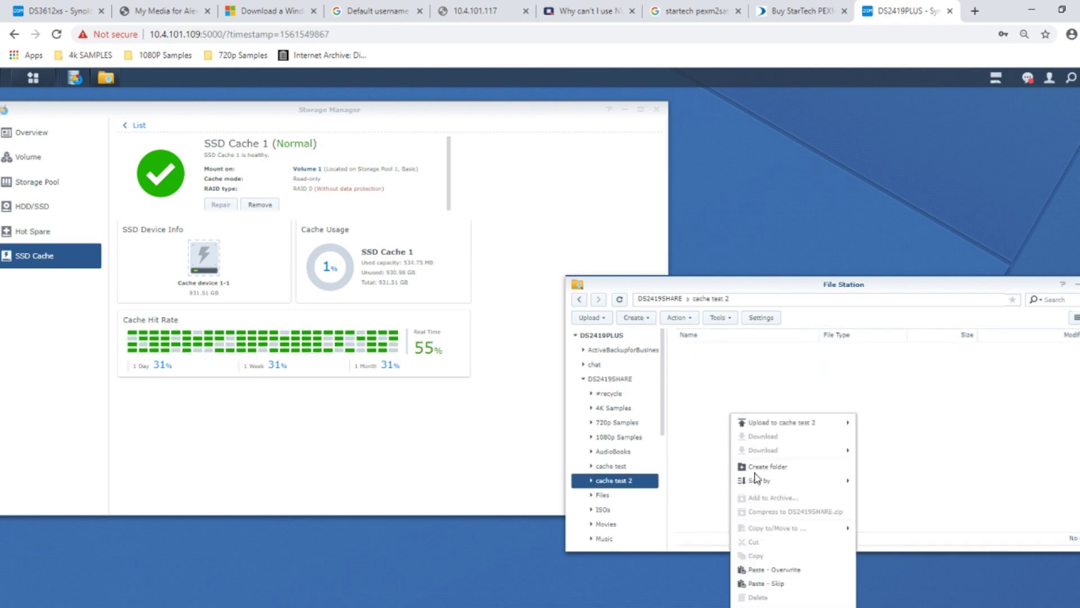
pyautogui.click(771, 566)
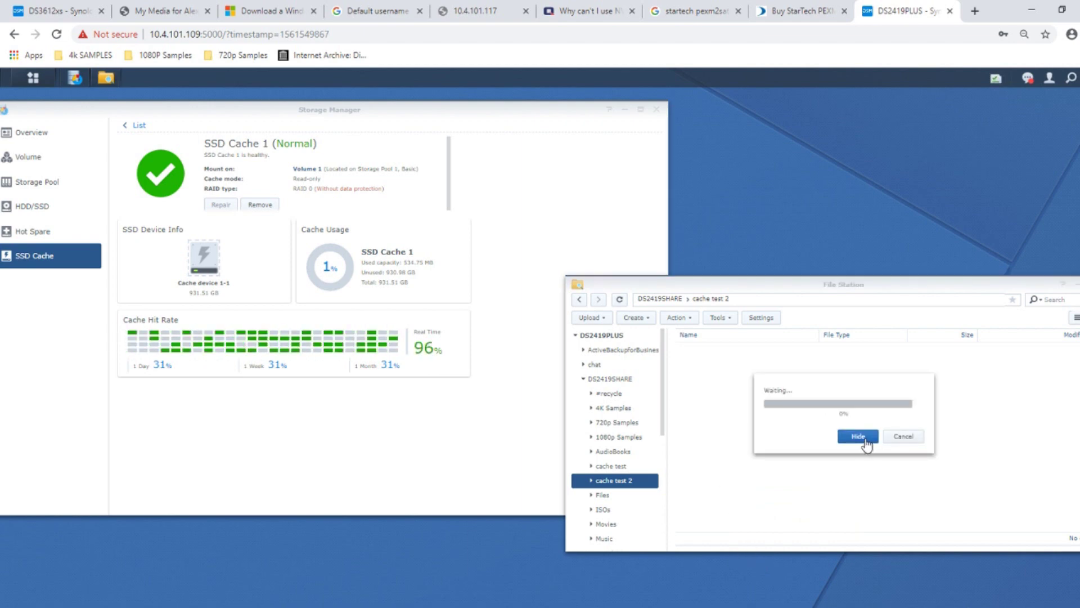
# - Check the running background copy tasks
pyautogui.click(997, 79)
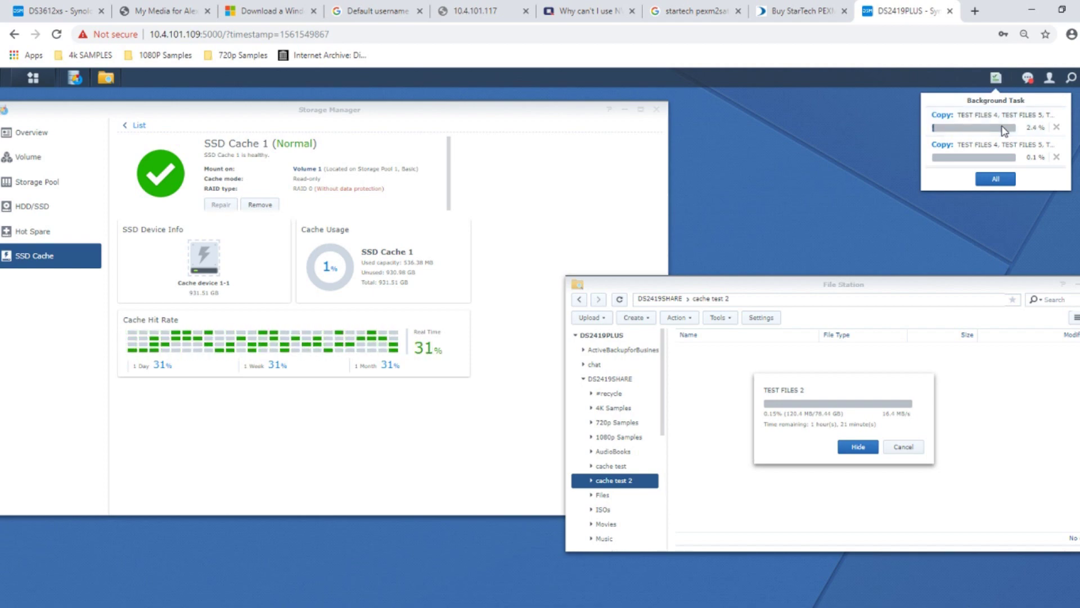
pyautogui.rightClick(986, 351)
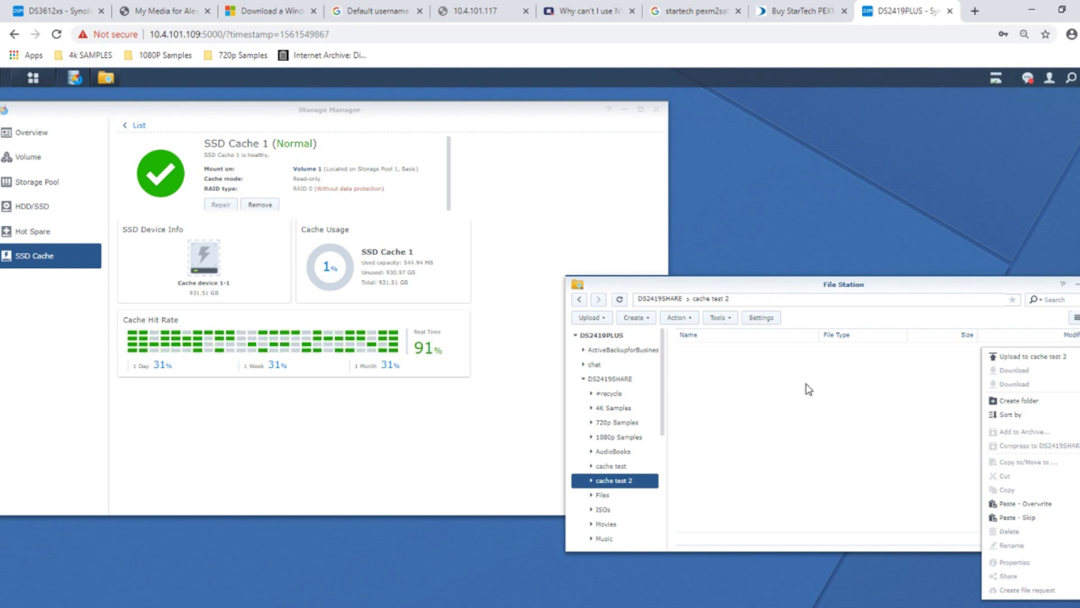
pyautogui.click(996, 77)
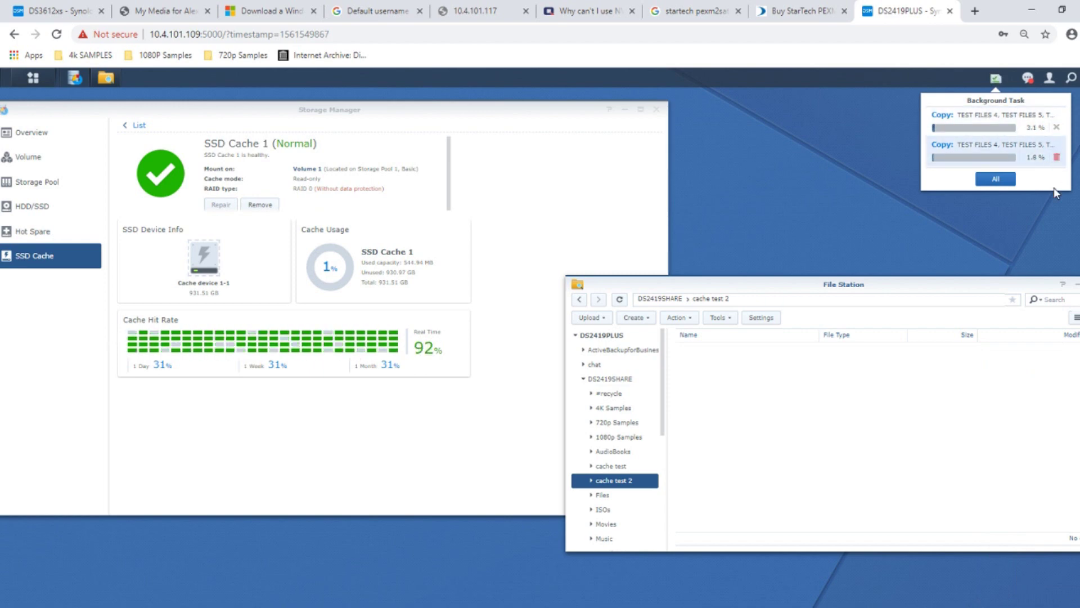
# - Cancel both running TEST FILES copy tasks
pyautogui.click(1058, 158)
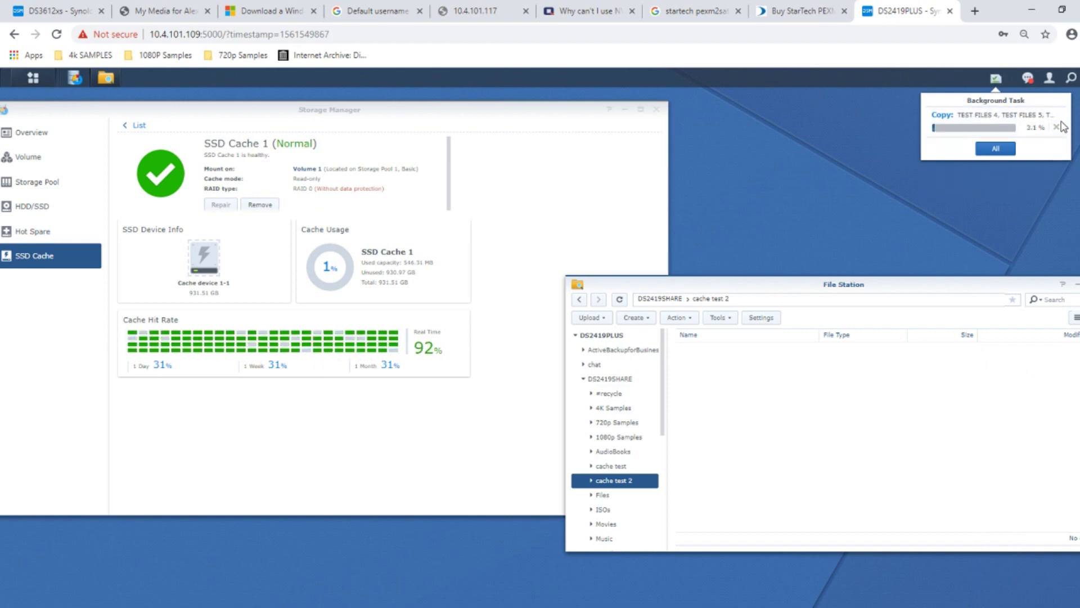
pyautogui.click(1056, 127)
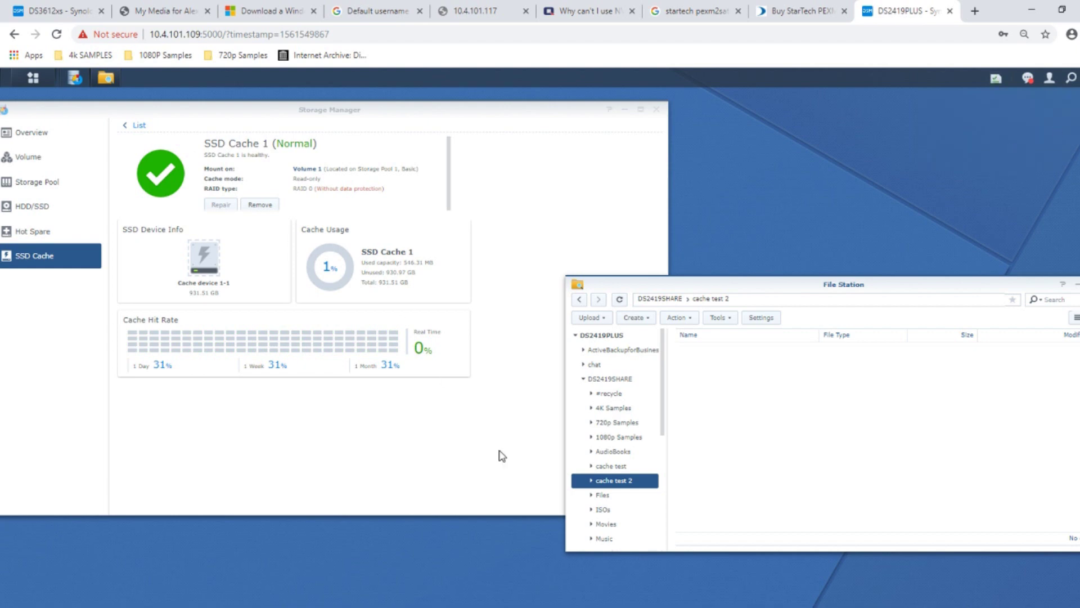
pyautogui.click(221, 281)
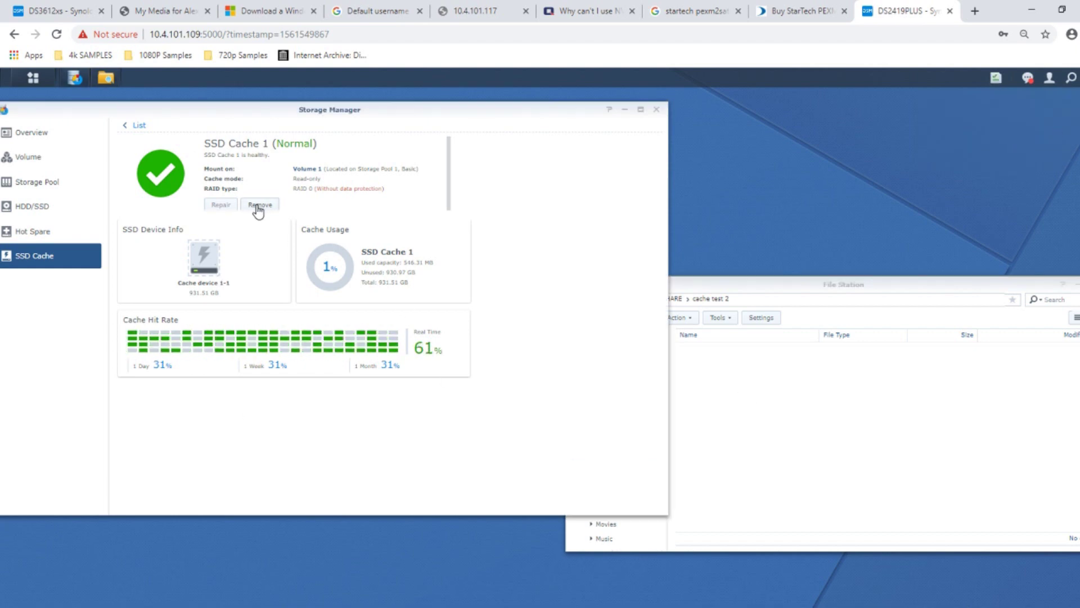
# - Remove SSD Cache 1 from Volume 1, acknowledging the warning and confirming with the account password
pyautogui.click(259, 205)
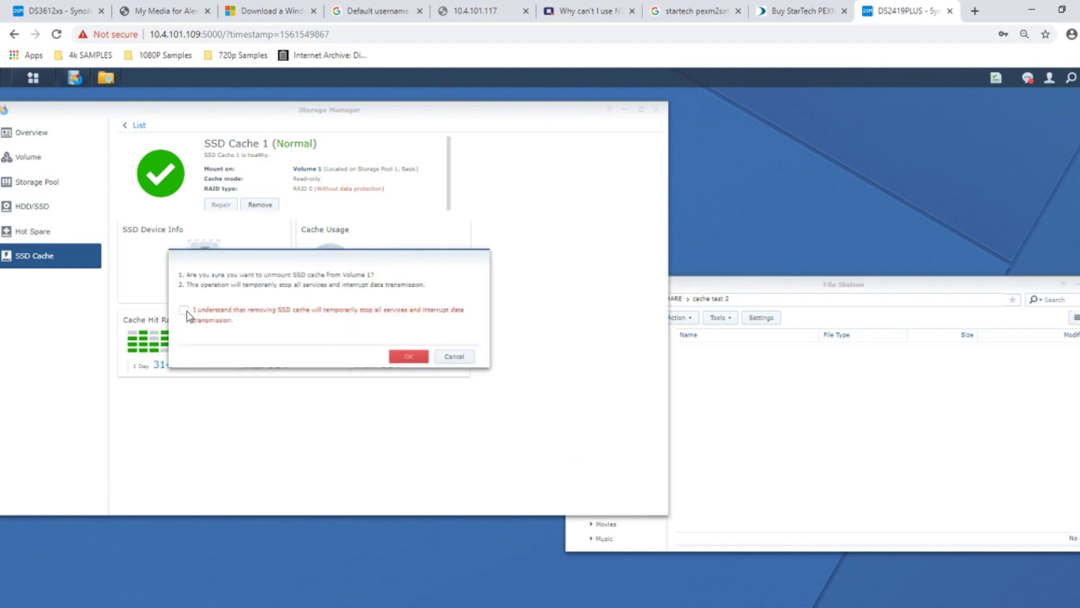
pyautogui.click(184, 310)
pyautogui.click(407, 356)
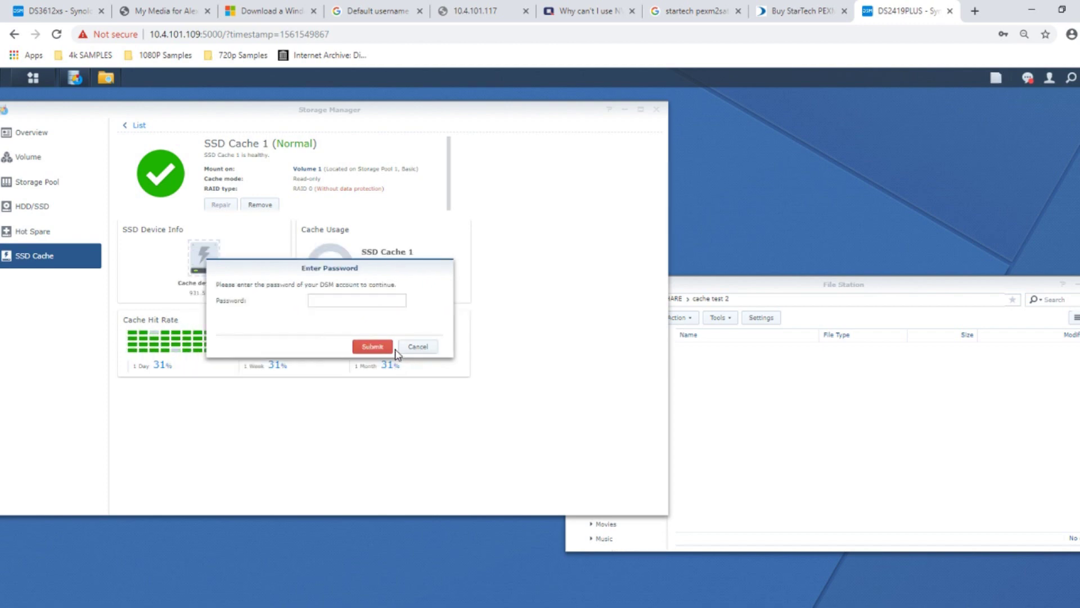
pyautogui.click(381, 299)
pyautogui.write('a')
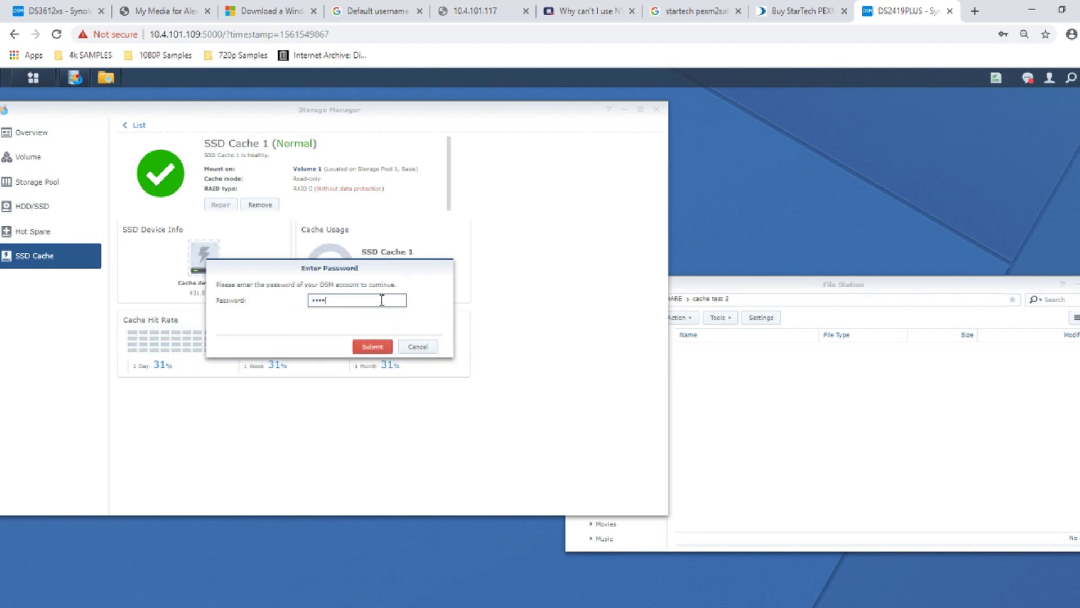
pyautogui.write('••••••')
pyautogui.click(379, 347)
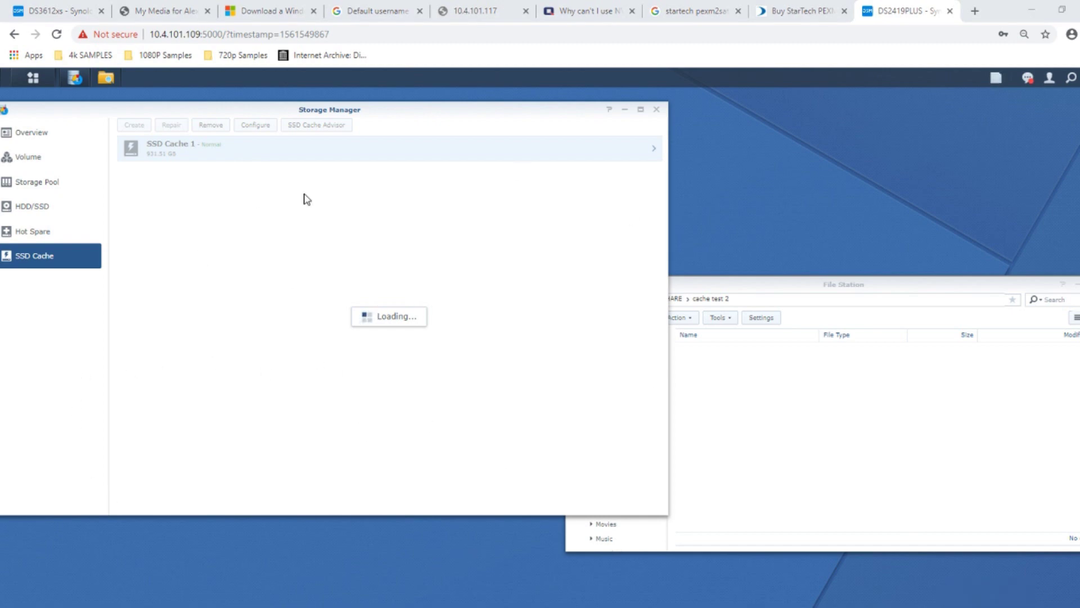
pyautogui.click(805, 285)
# - Delete the cache test and cache test 2 folders from DS2419SHARE, then bring Storage Manager forward
pyautogui.click(673, 298)
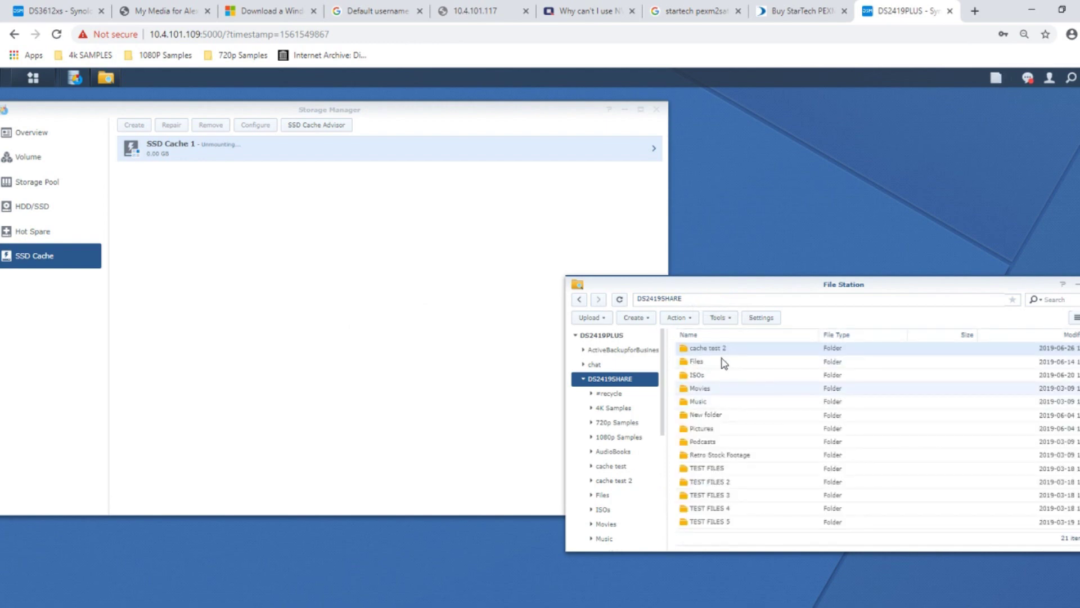
pyautogui.scroll(-1, 725, 418)
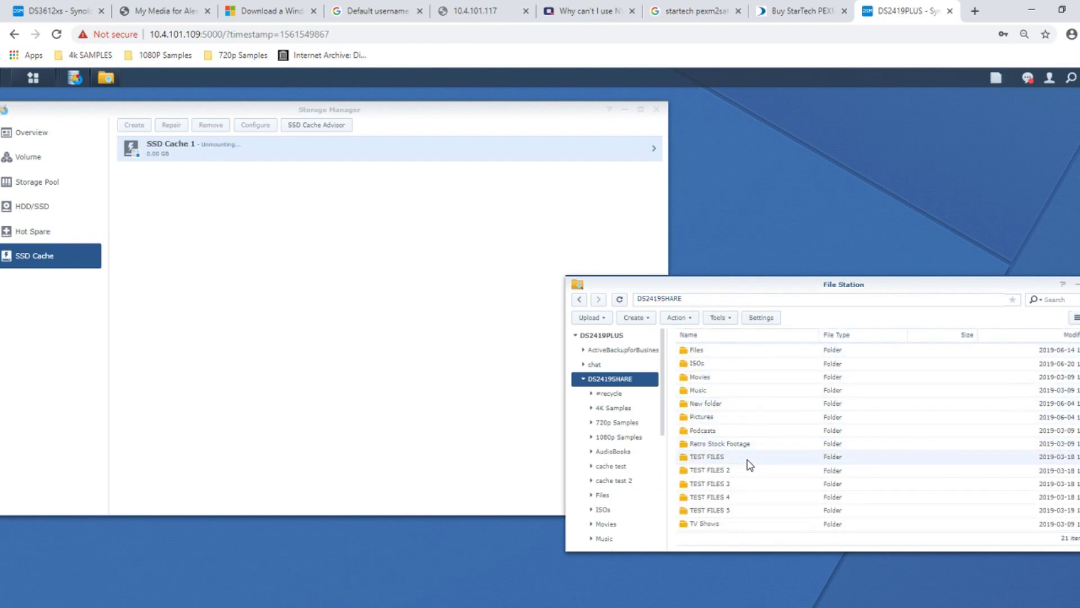
pyautogui.scroll(7, 723, 466)
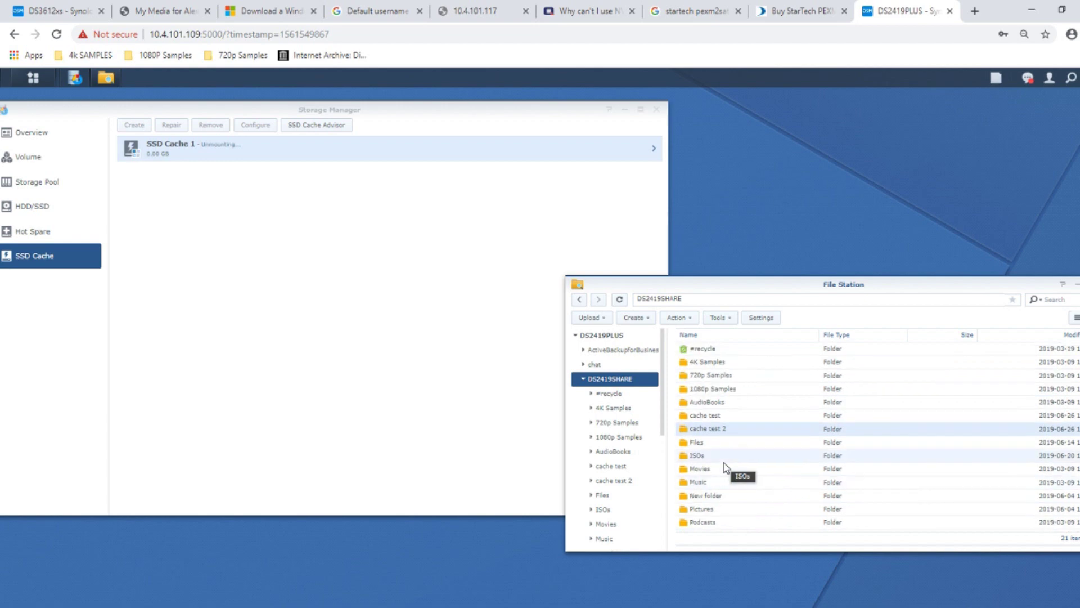
pyautogui.keyDown('ctrl'); pyautogui.click(723, 418); pyautogui.keyUp('ctrl')
pyautogui.press('Delete')
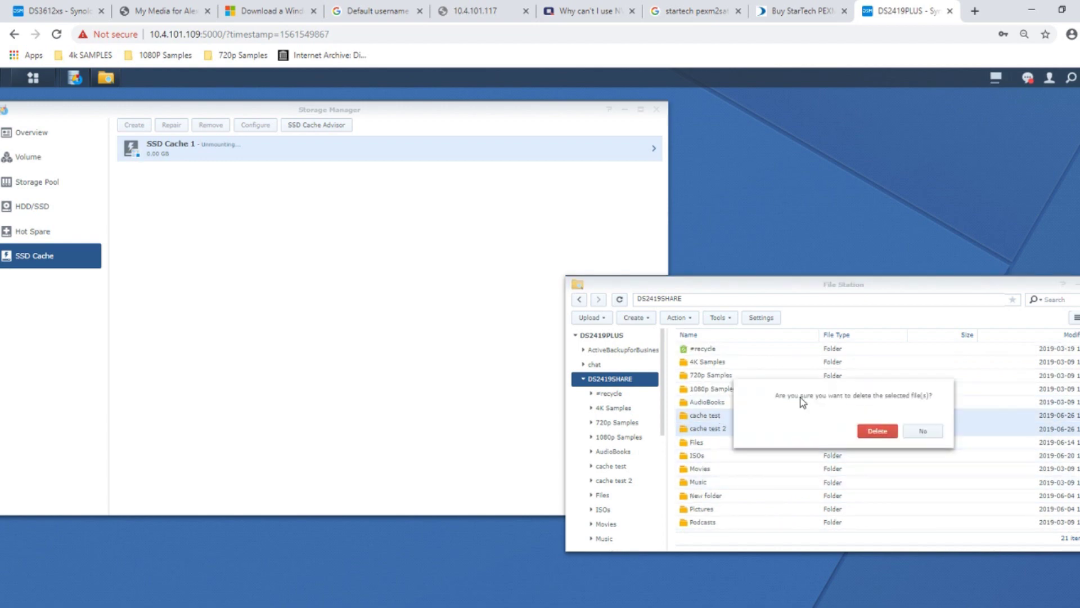
pyautogui.click(876, 431)
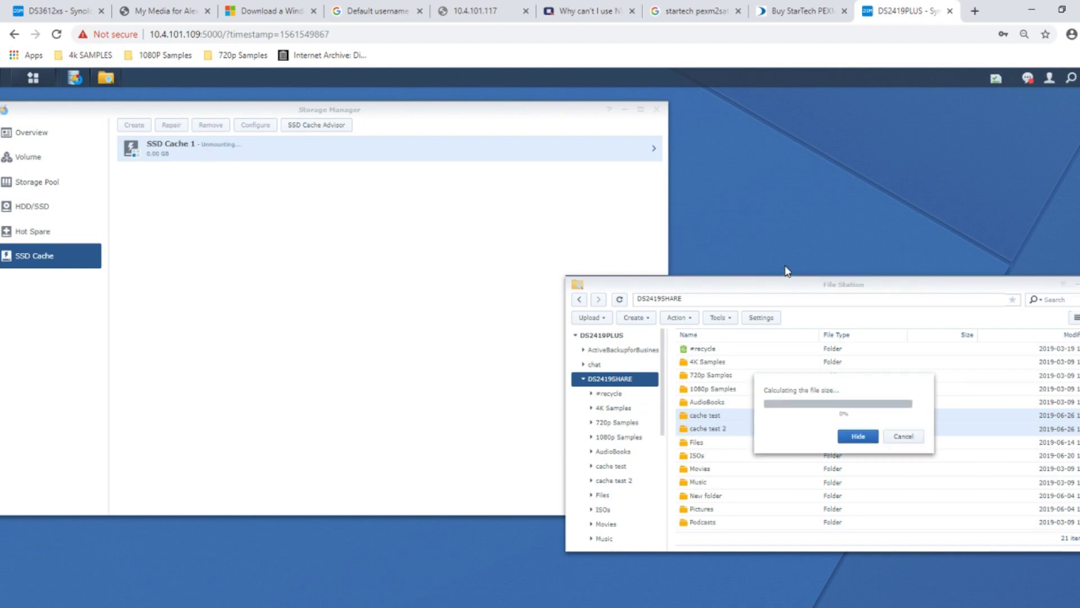
pyautogui.click(867, 441)
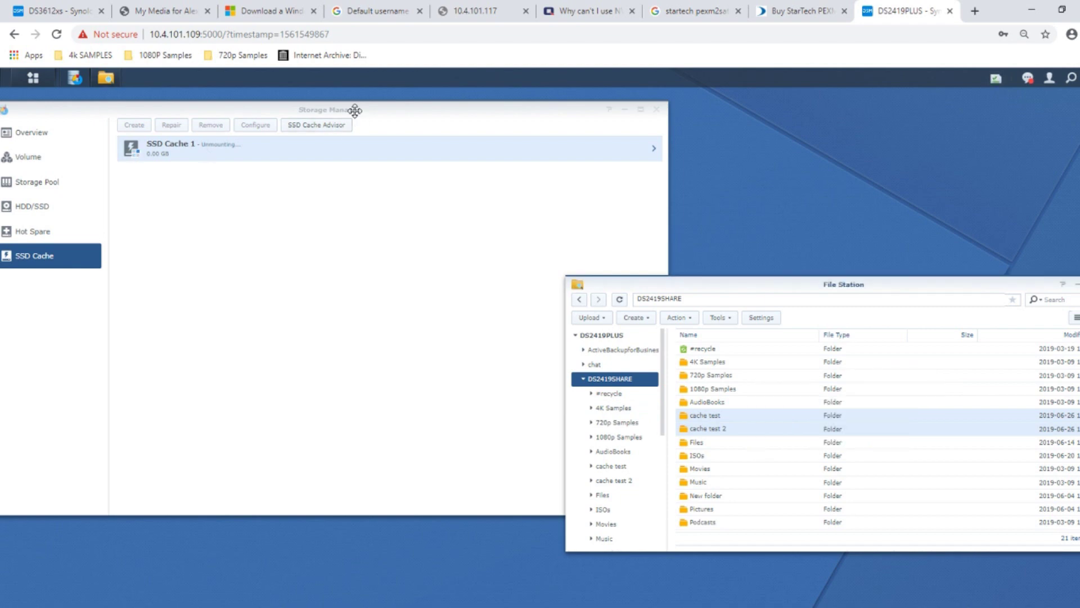
pyautogui.click(355, 111)
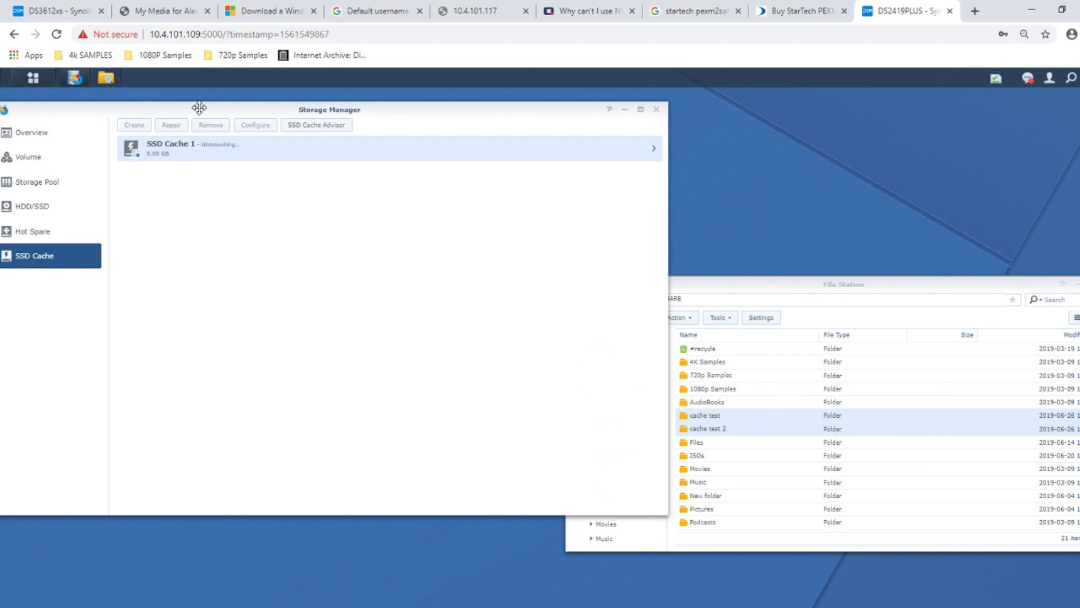
pyautogui.moveTo(200, 107); pyautogui.dragTo(309, 145)
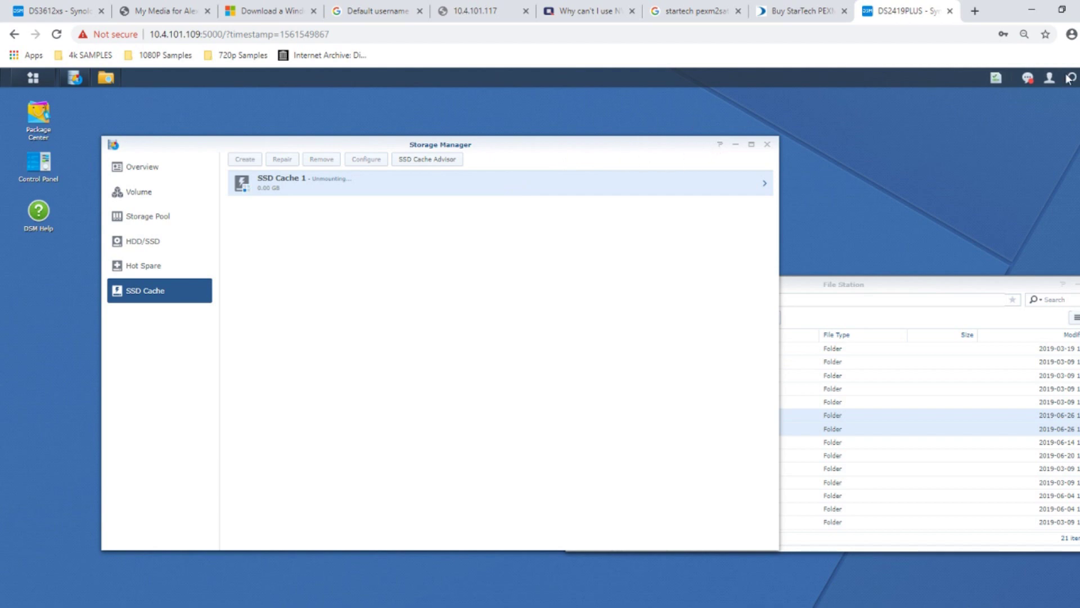
# - Restart the NAS and sign back in with the admin account and its password
pyautogui.click(1048, 79)
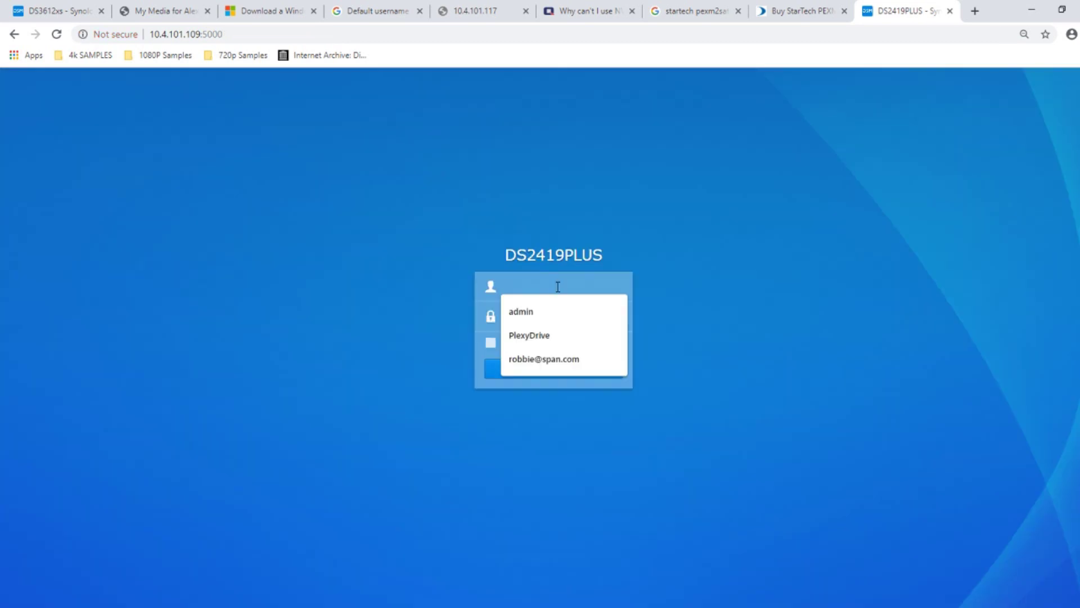
pyautogui.write('admin')
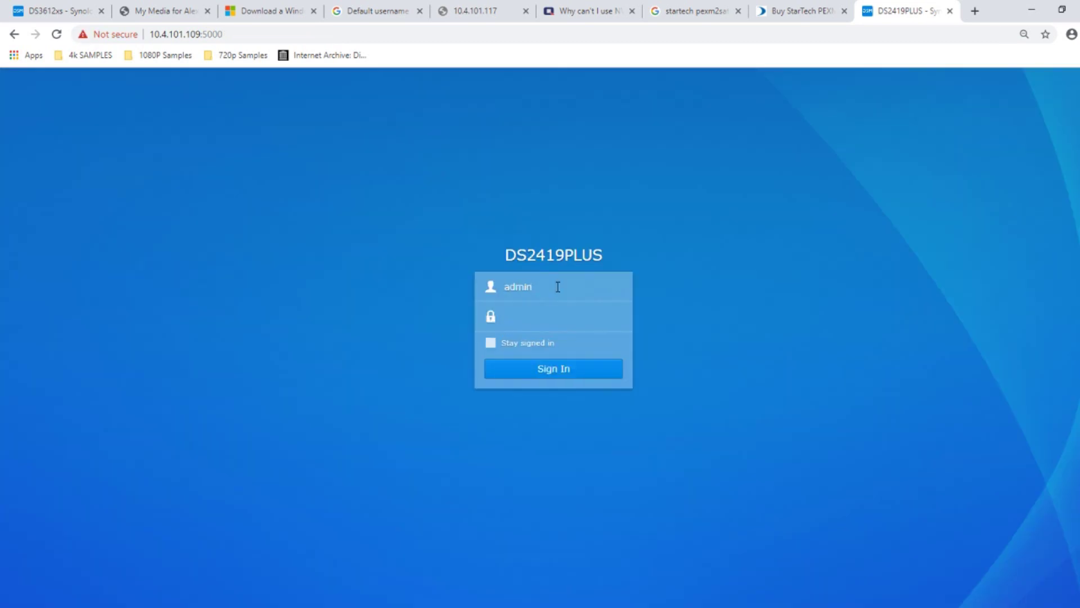
pyautogui.press('Tab')
pyautogui.write('••••••••')
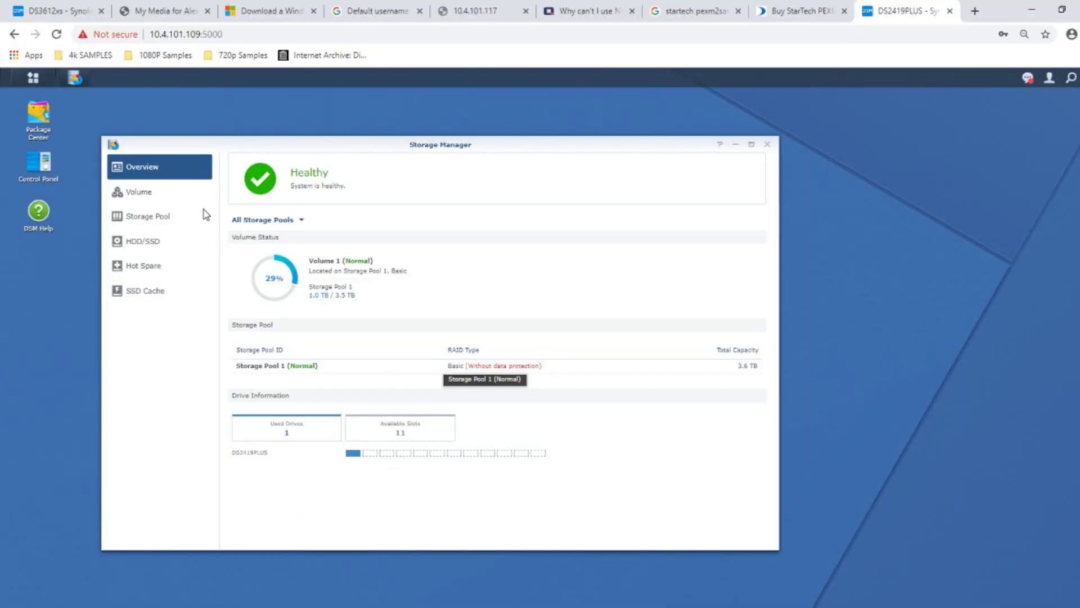
pyautogui.click(158, 242)
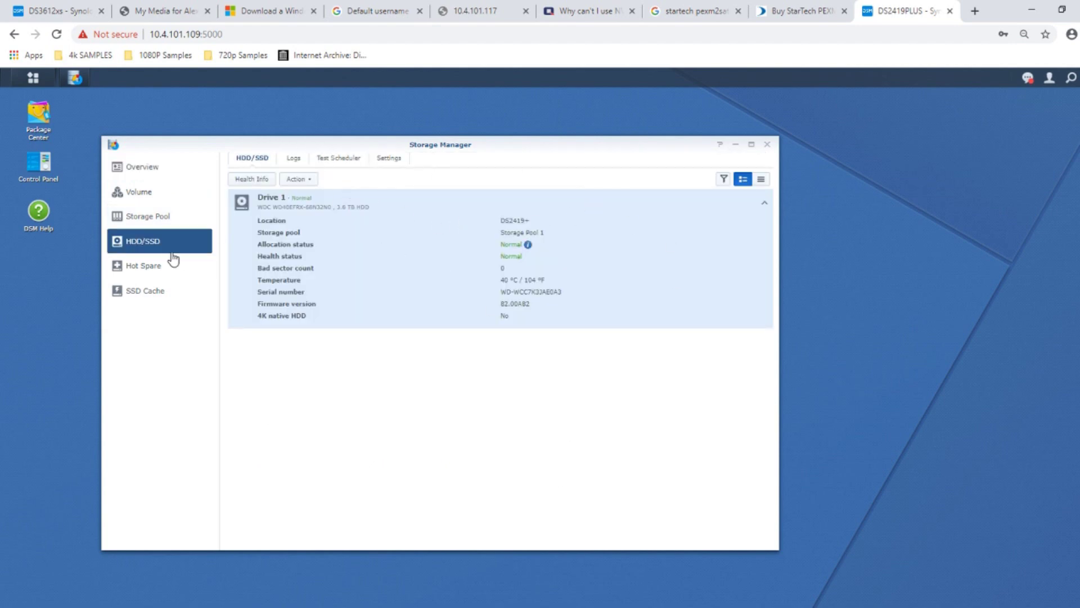
pyautogui.click(155, 292)
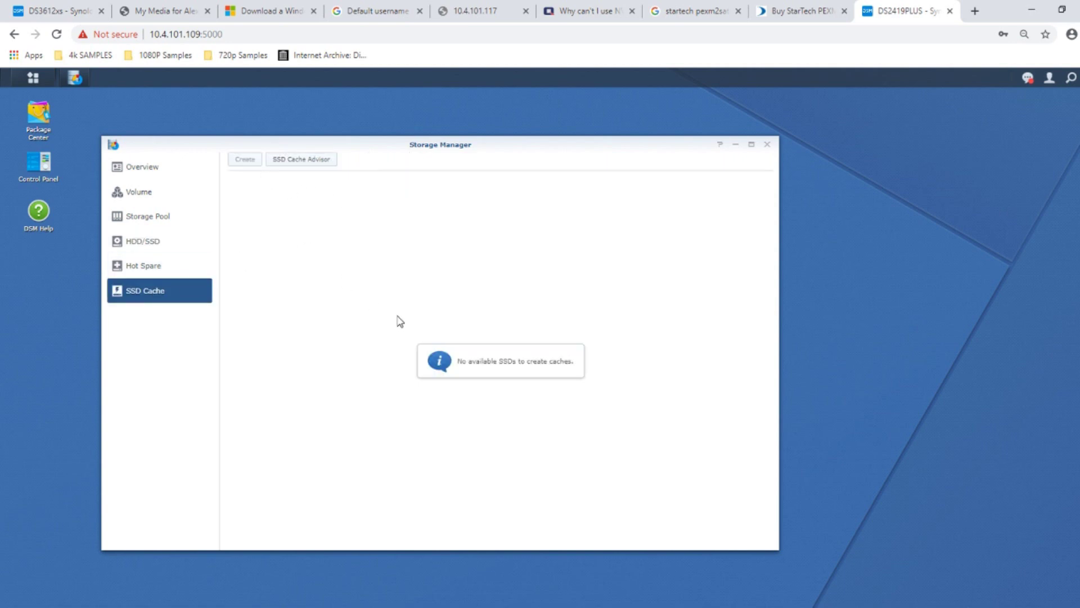
pyautogui.click(171, 267)
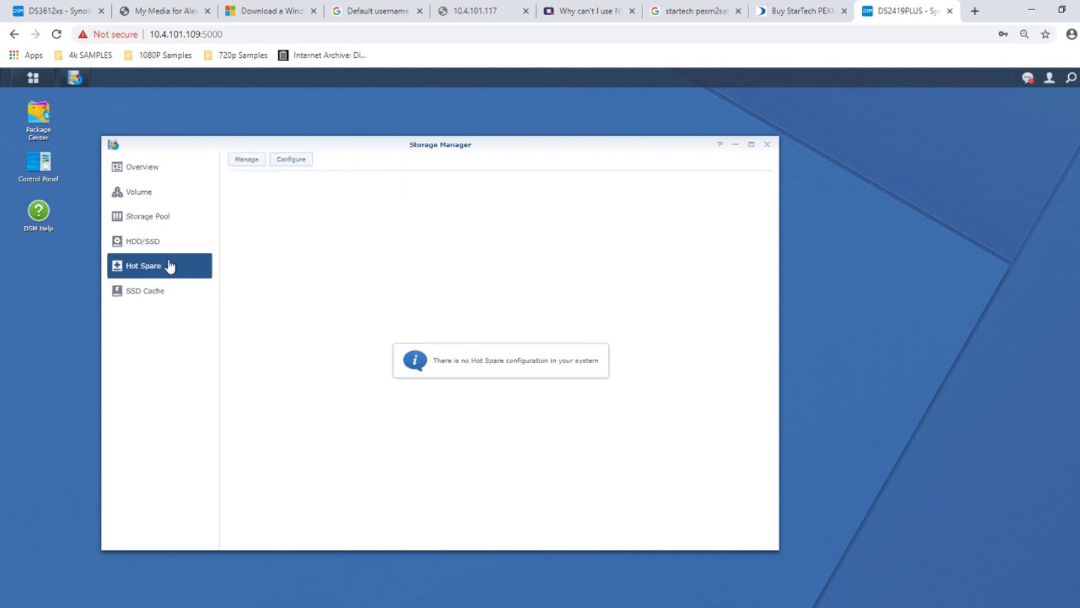
pyautogui.click(147, 167)
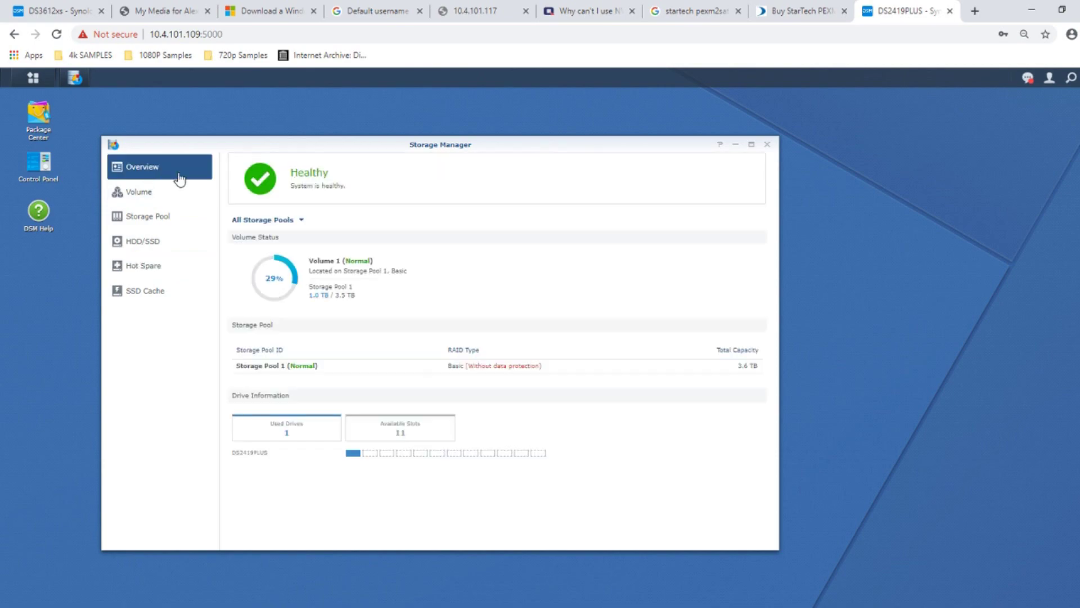
pyautogui.click(767, 146)
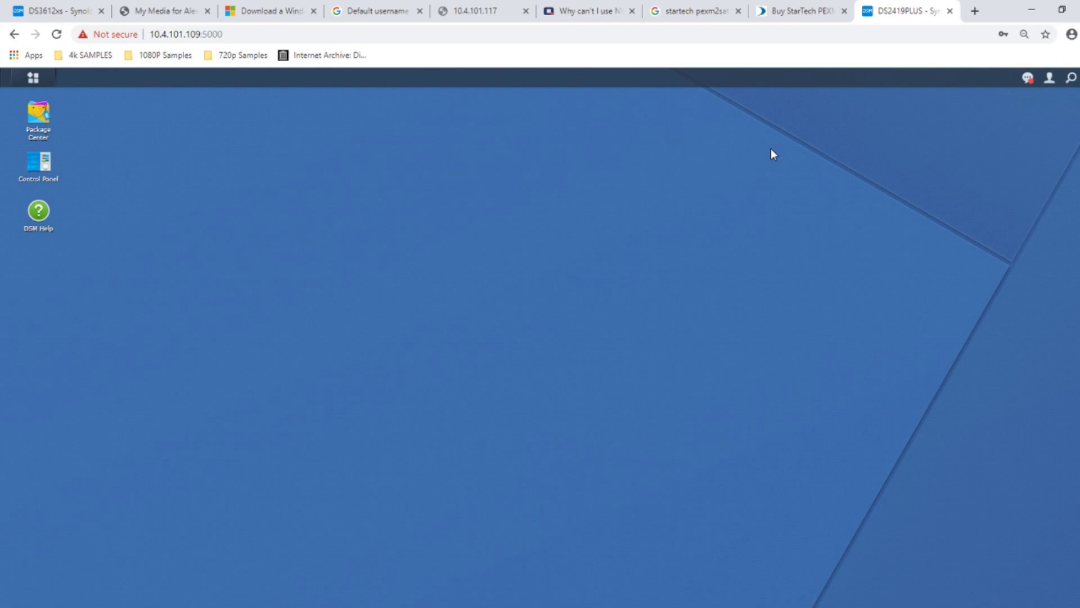